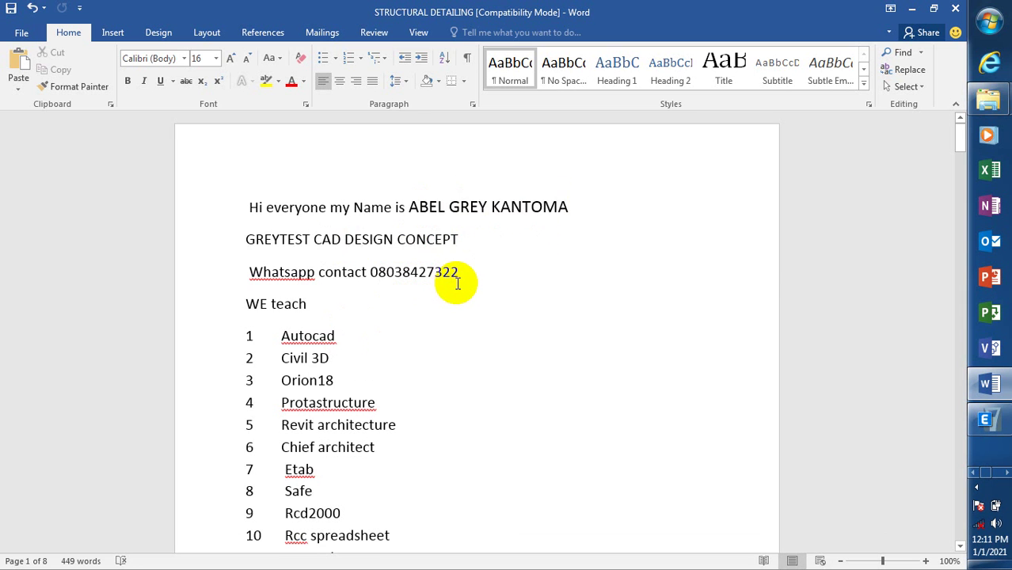
{"action": "scroll", "coordinate": [455, 277], "scroll_direction": "down", "scroll_amount": 5}
{"action": "scroll", "coordinate": [458, 277], "scroll_direction": "up", "scroll_amount": 2}
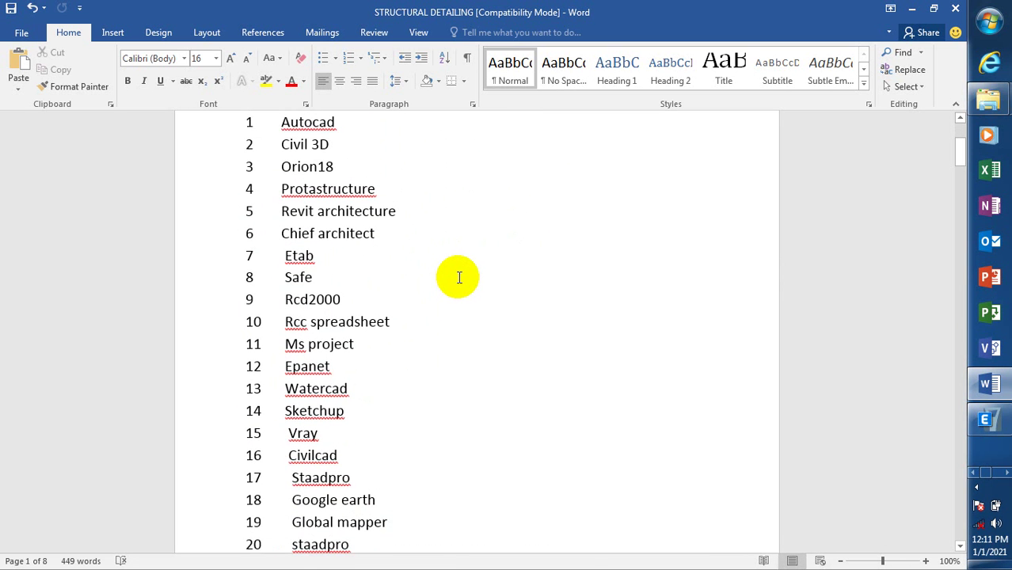
{"action": "scroll", "coordinate": [459, 278], "scroll_direction": "up", "scroll_amount": 4}
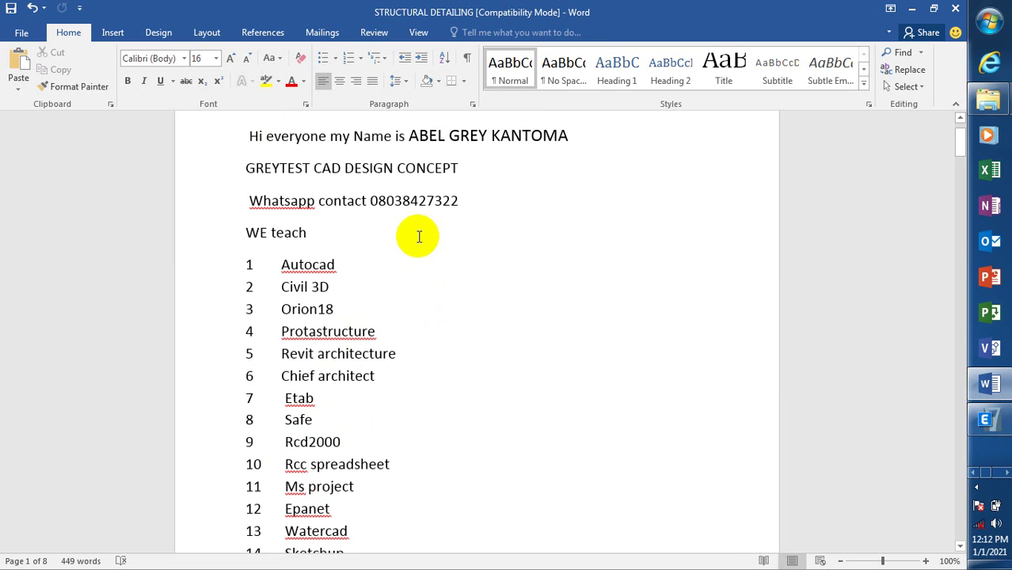
{"action": "scroll", "coordinate": [427, 225], "scroll_direction": "up", "scroll_amount": 2}
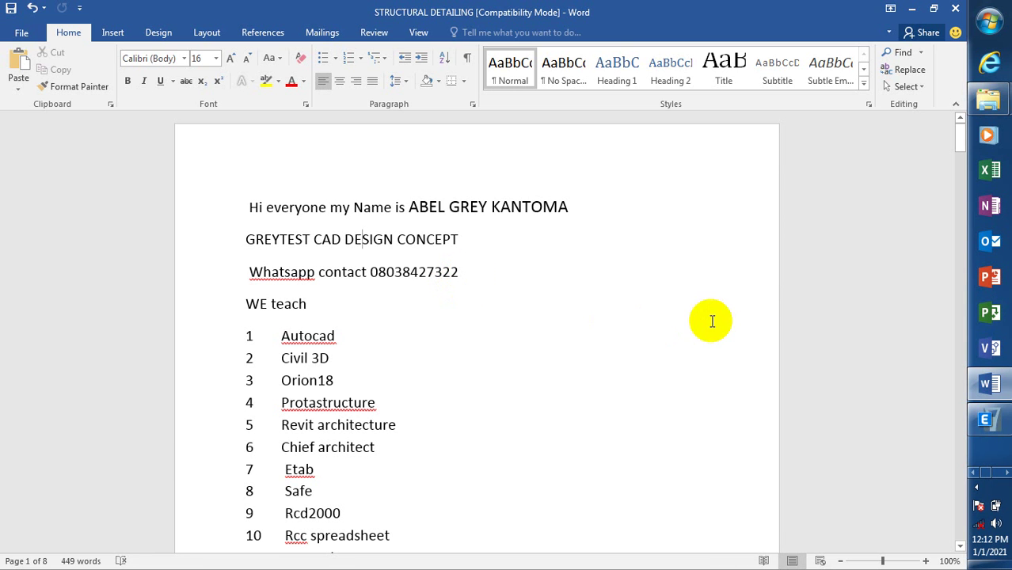
Switch to ETABS and draw Slab1 floor panels over every bay of the ground floor plan, from grids A to D and 1 to 4.
{"action": "left_click", "coordinate": [985, 424]}
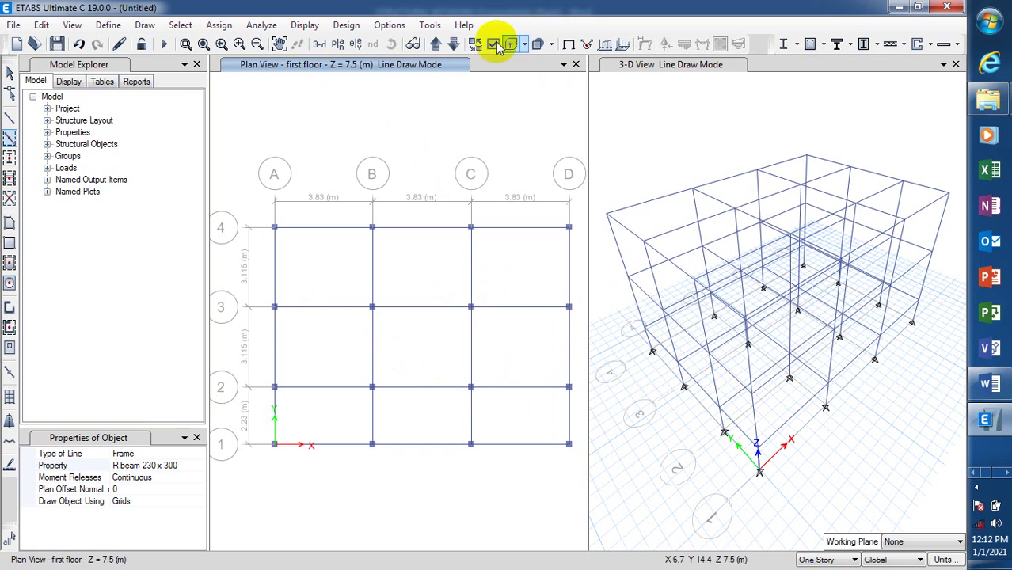
{"action": "left_click", "coordinate": [453, 43]}
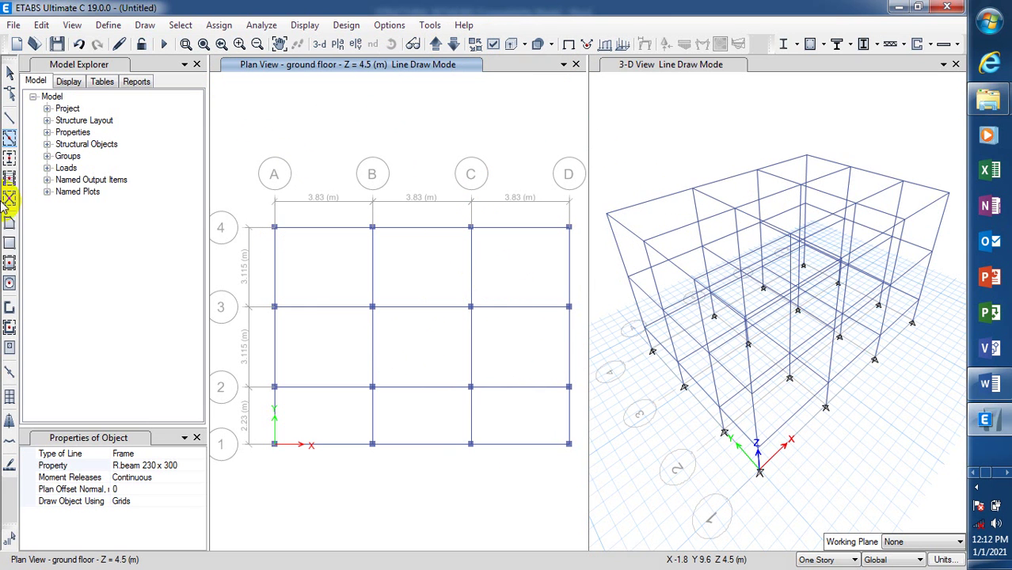
{"action": "left_click", "coordinate": [11, 266]}
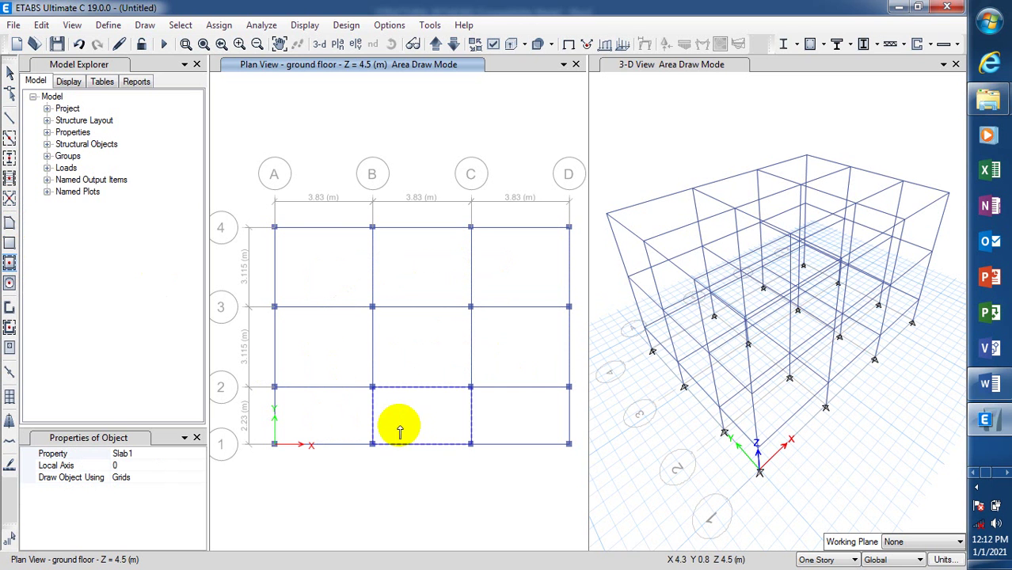
{"action": "left_click", "coordinate": [146, 455]}
{"action": "left_click", "coordinate": [199, 456]}
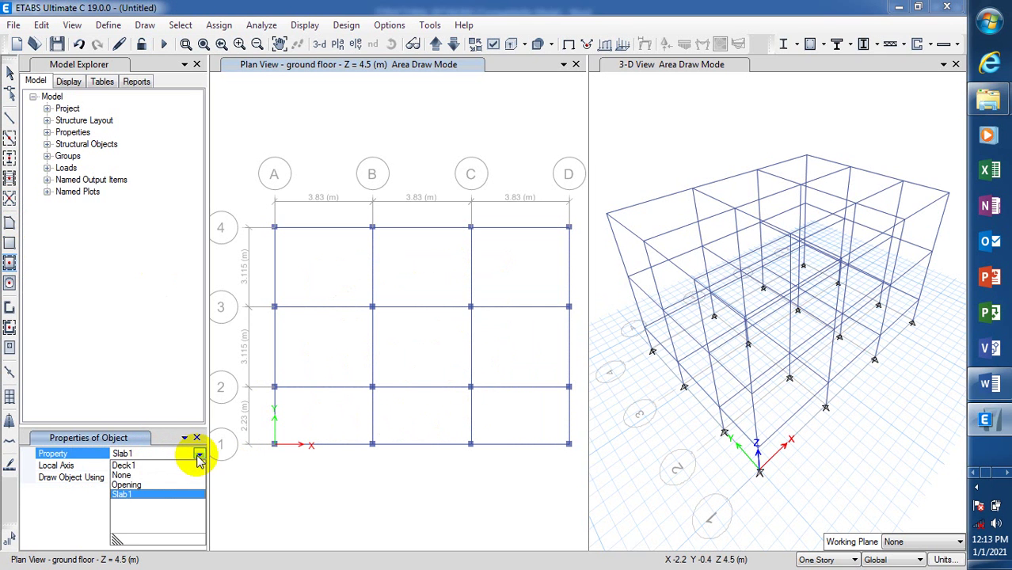
{"action": "left_click", "coordinate": [122, 495]}
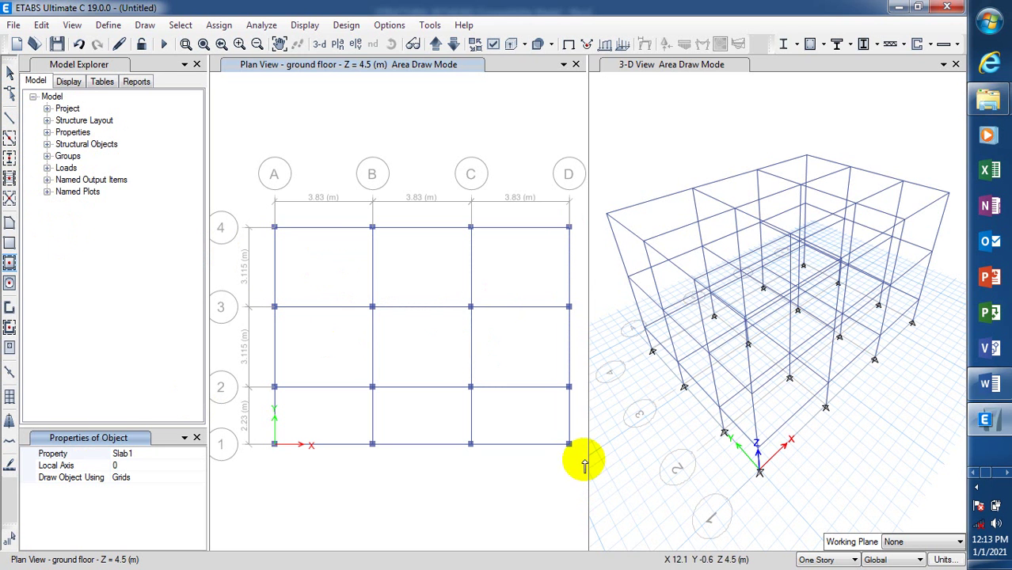
{"action": "left_click_drag", "start_coordinate": [583, 458], "coordinate": [259, 216]}
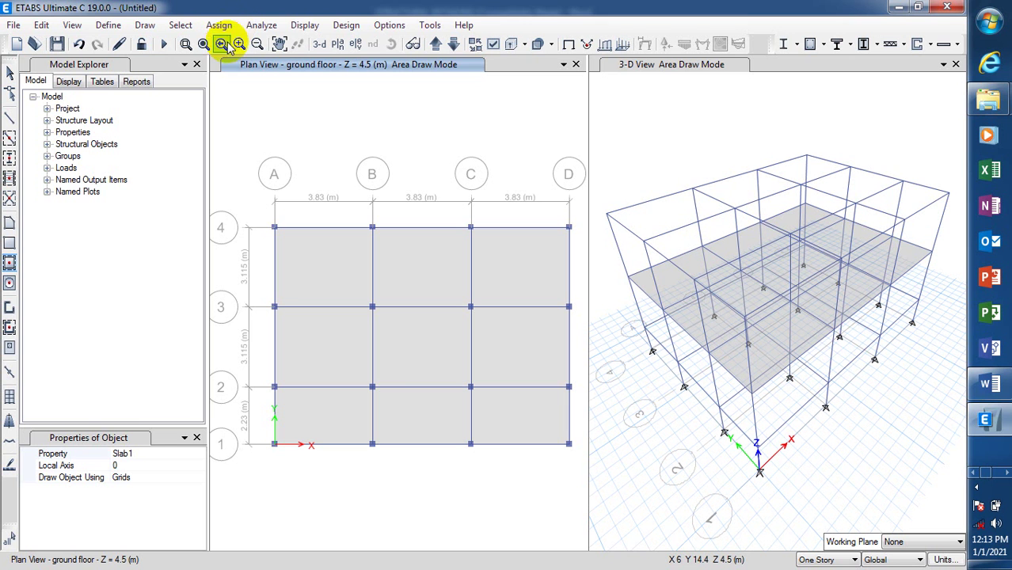
{"action": "left_click", "coordinate": [412, 305]}
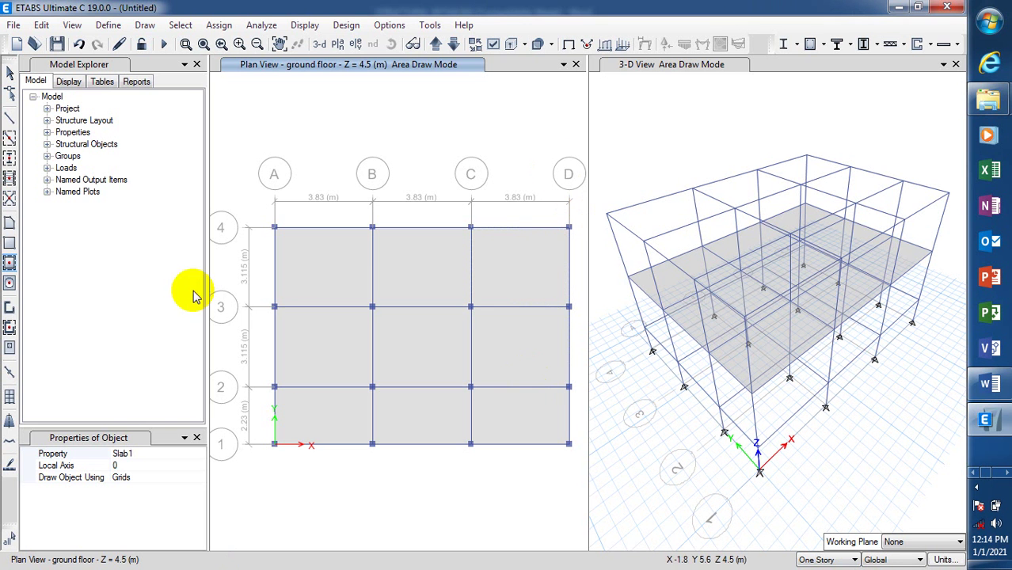
{"action": "left_click", "coordinate": [218, 26]}
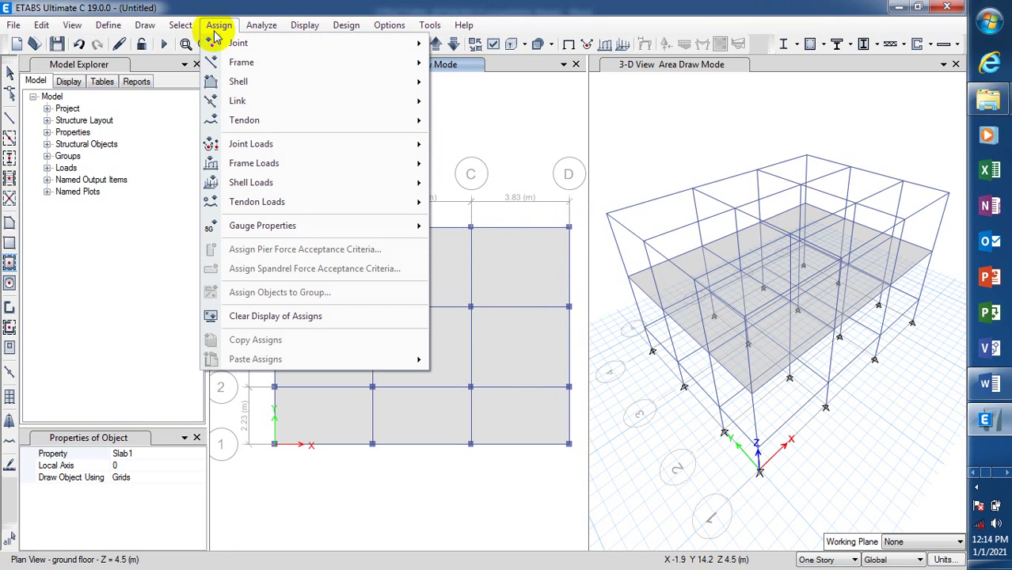
{"action": "mouse_move", "coordinate": [311, 190]}
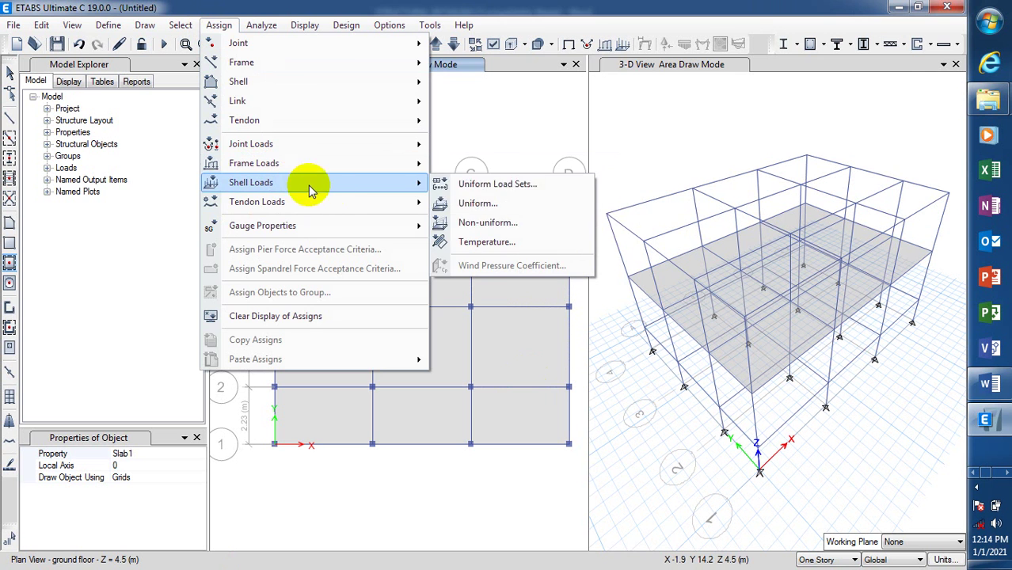
{"action": "left_click", "coordinate": [523, 208]}
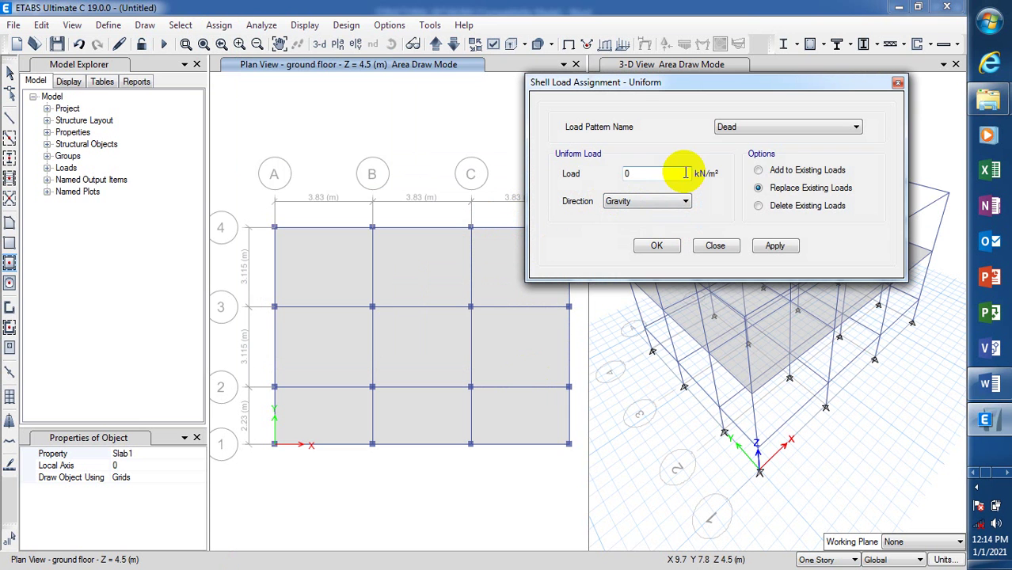
{"action": "left_click", "coordinate": [756, 171]}
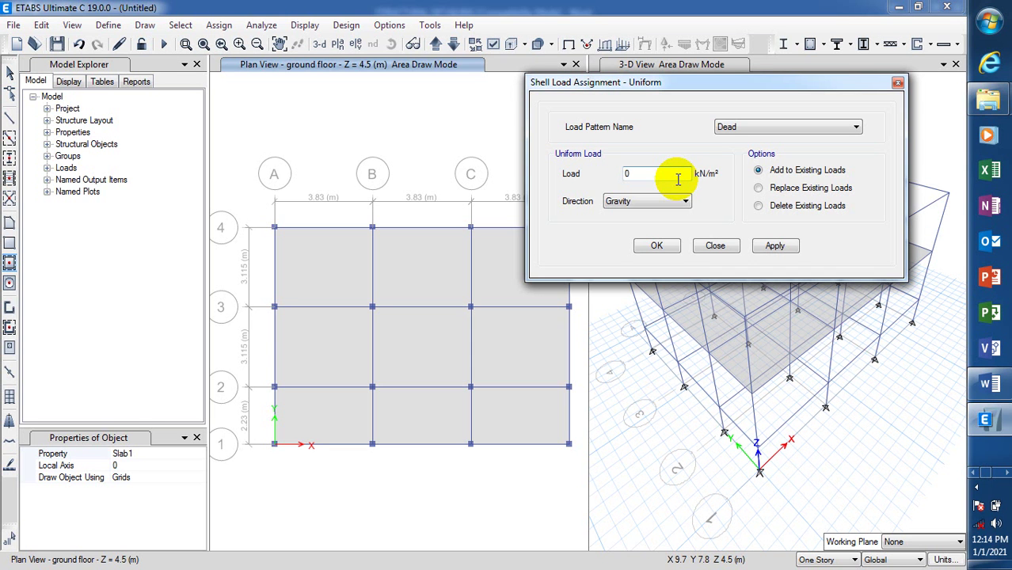
{"action": "double_click", "coordinate": [615, 175]}
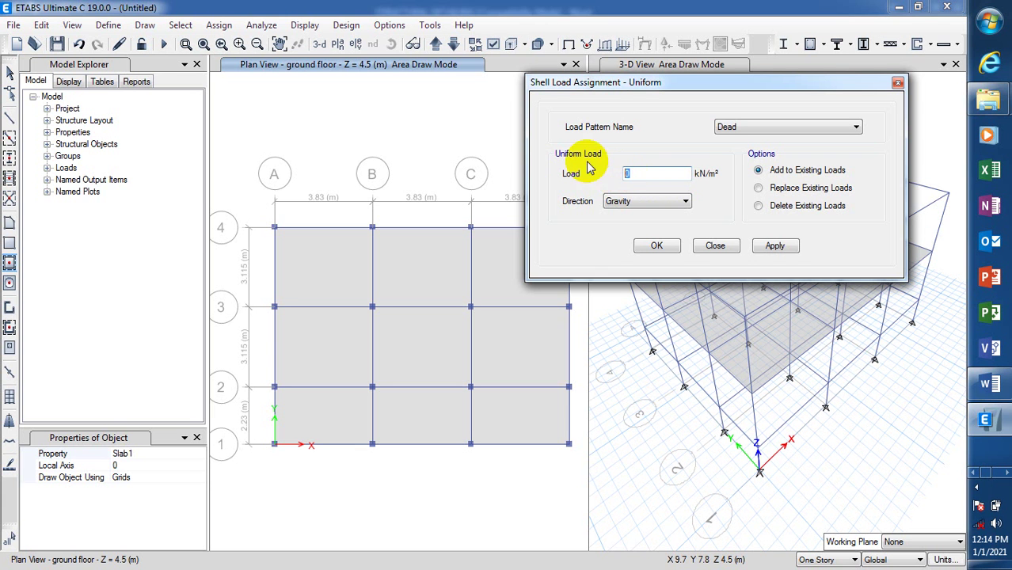
{"action": "left_click", "coordinate": [324, 276]}
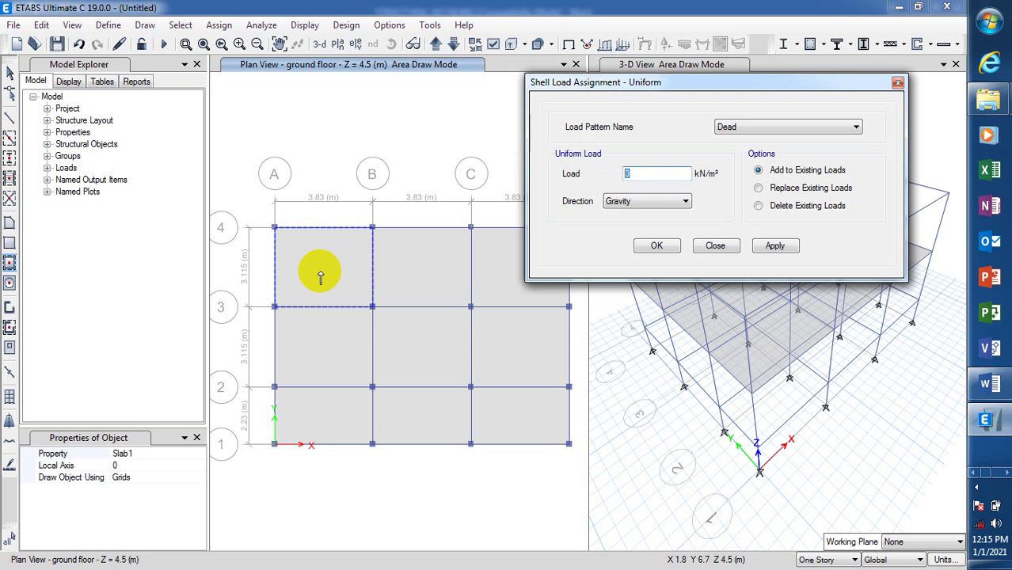
{"action": "left_click", "coordinate": [320, 271]}
{"action": "left_click", "coordinate": [345, 277]}
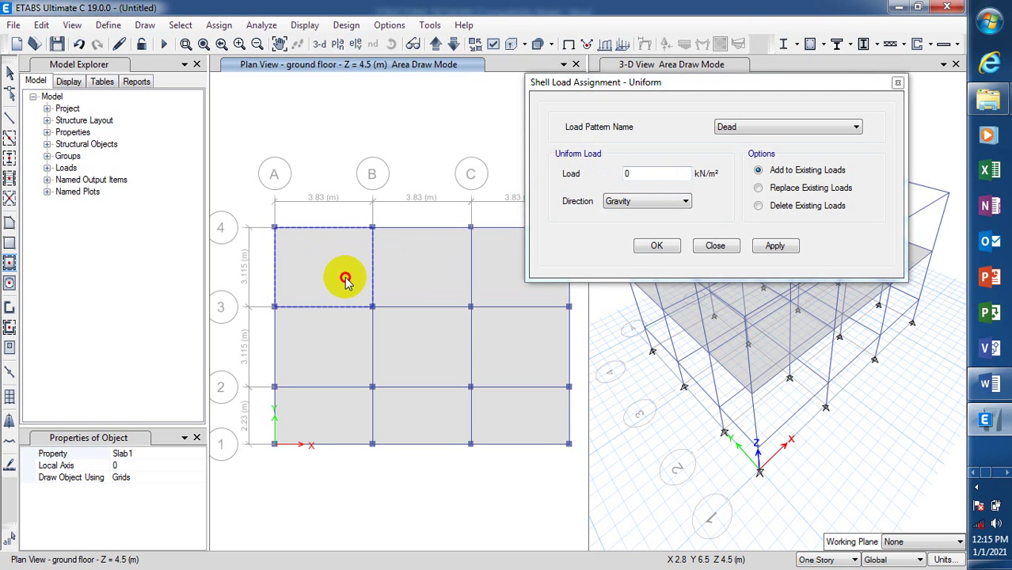
{"action": "left_click", "coordinate": [332, 282]}
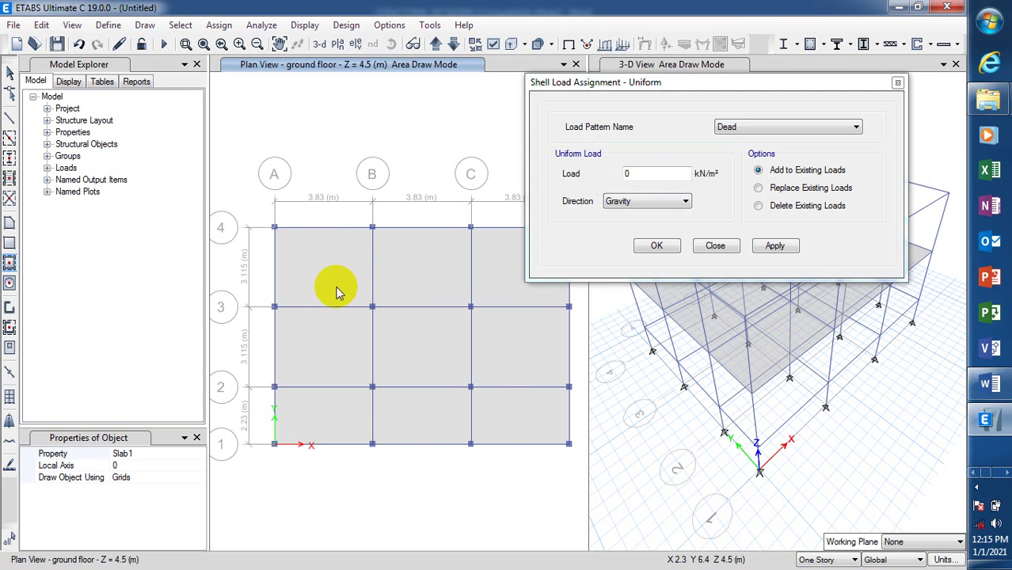
{"action": "left_click", "coordinate": [305, 273]}
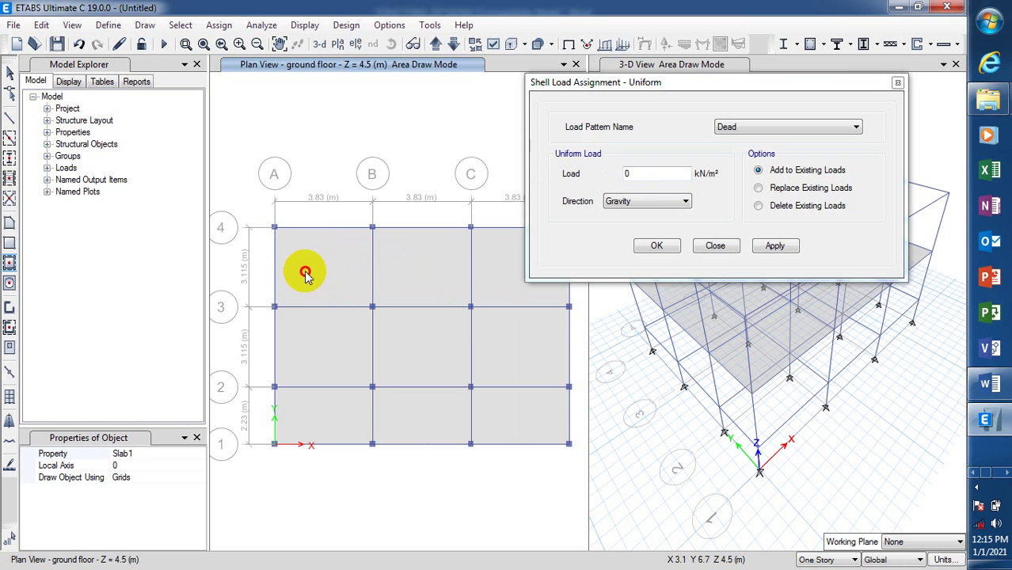
{"action": "left_click", "coordinate": [320, 274]}
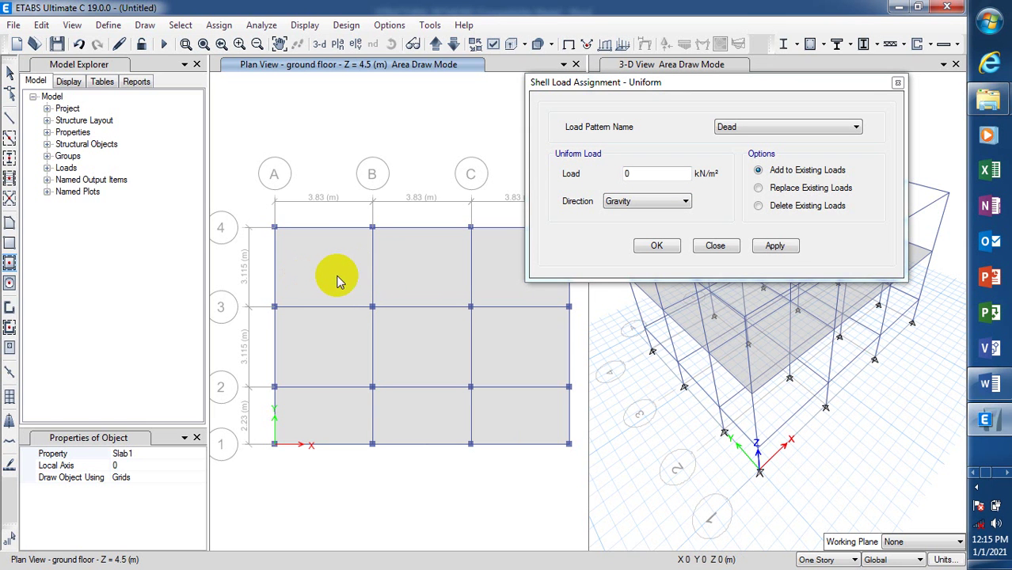
{"action": "left_click", "coordinate": [335, 274]}
{"action": "left_click", "coordinate": [339, 280]}
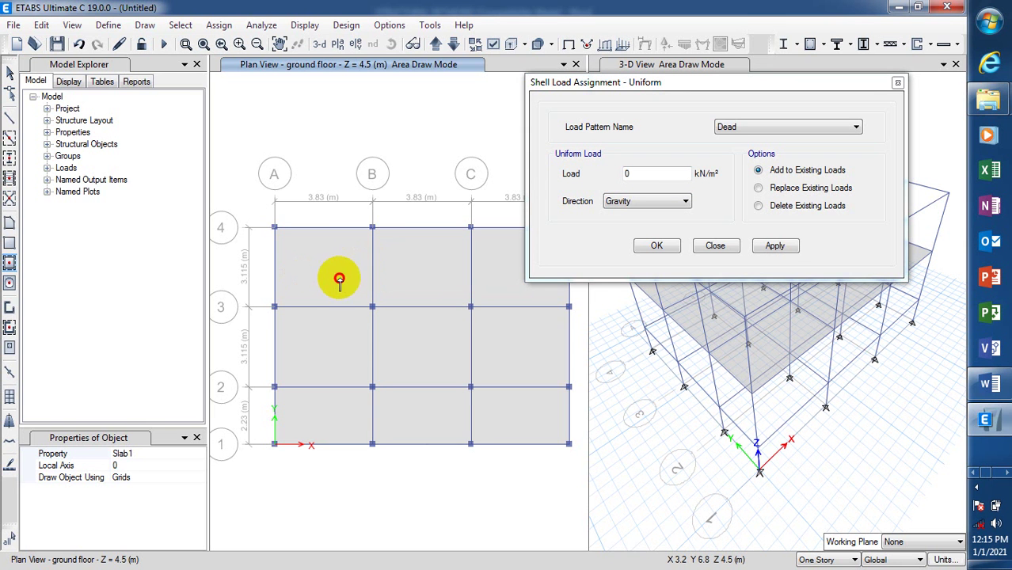
{"action": "left_click", "coordinate": [391, 267]}
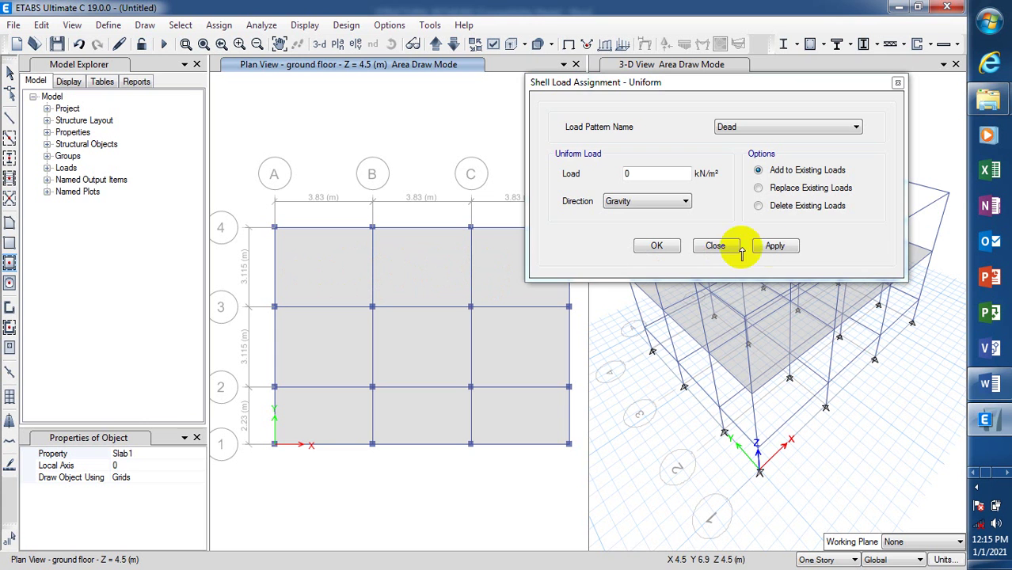
{"action": "left_click", "coordinate": [715, 241]}
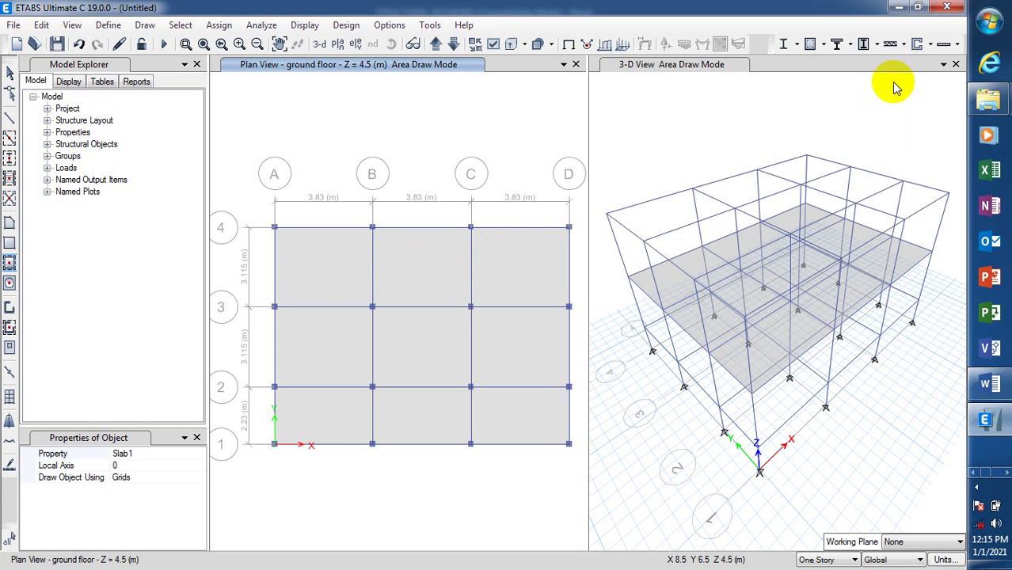
{"action": "left_click", "coordinate": [342, 280]}
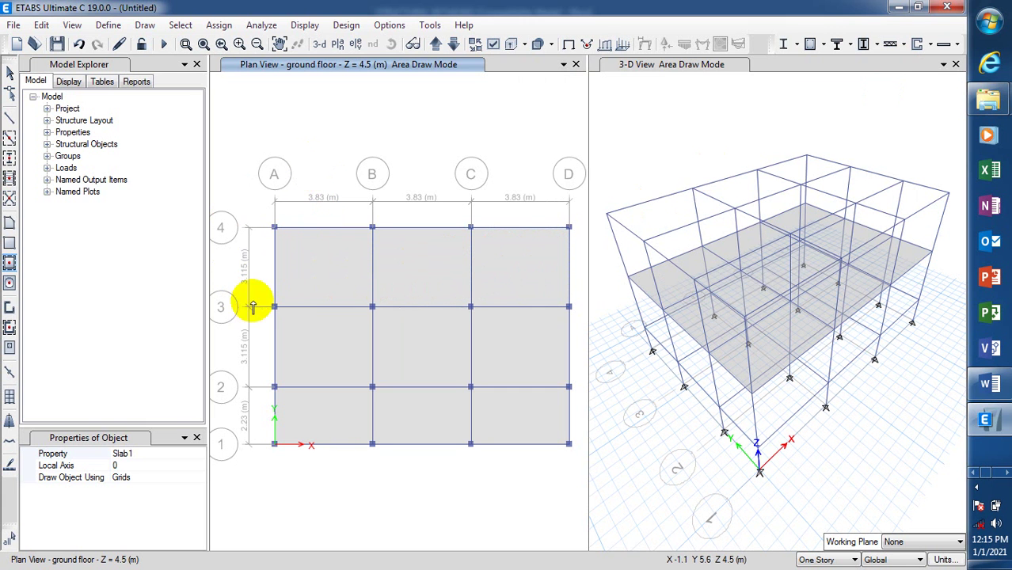
{"action": "left_click", "coordinate": [334, 274]}
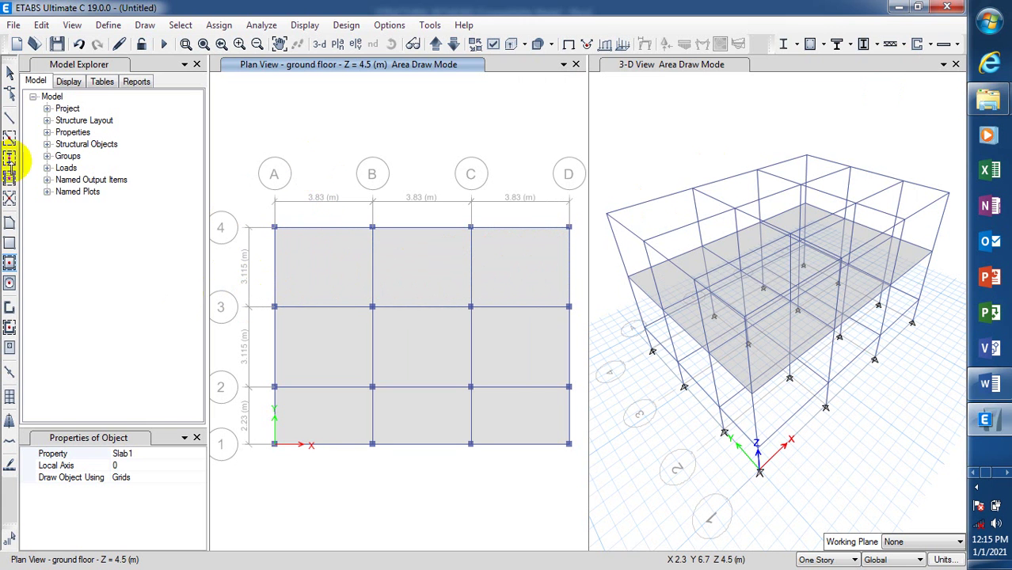
Assign a 1.5 kN/m² uniform Dead shell load in the Gravity direction to the three ground floor slab panels between grids 3 and 4.
{"action": "left_click", "coordinate": [10, 73]}
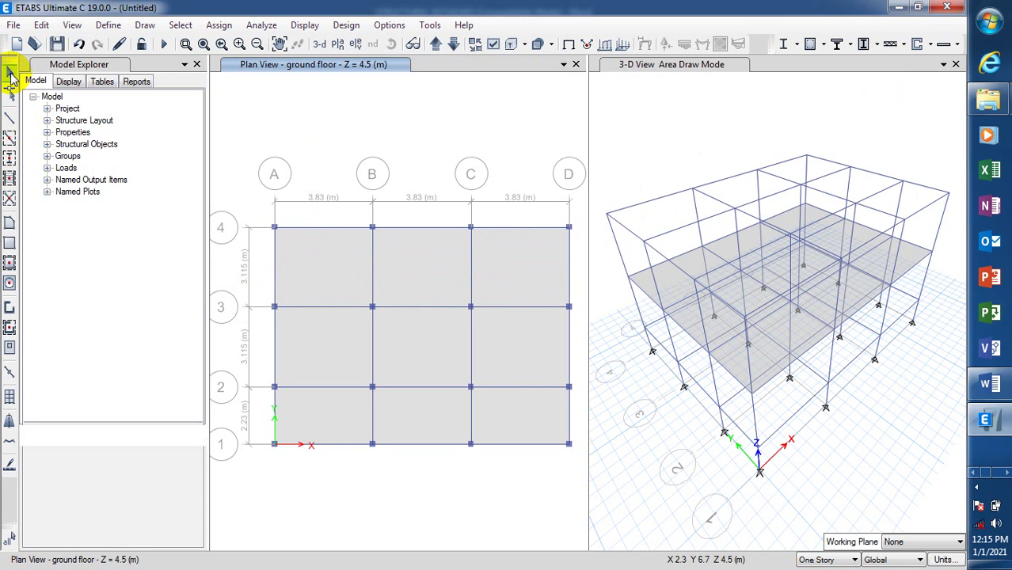
{"action": "left_click", "coordinate": [332, 278]}
{"action": "left_click", "coordinate": [413, 283]}
{"action": "left_click", "coordinate": [484, 279]}
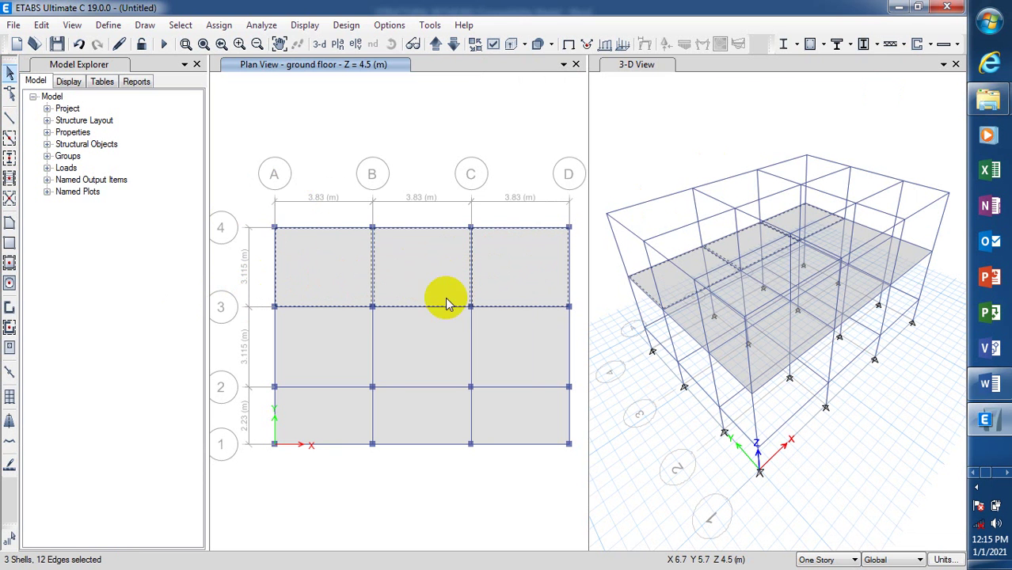
{"action": "left_click", "coordinate": [232, 29]}
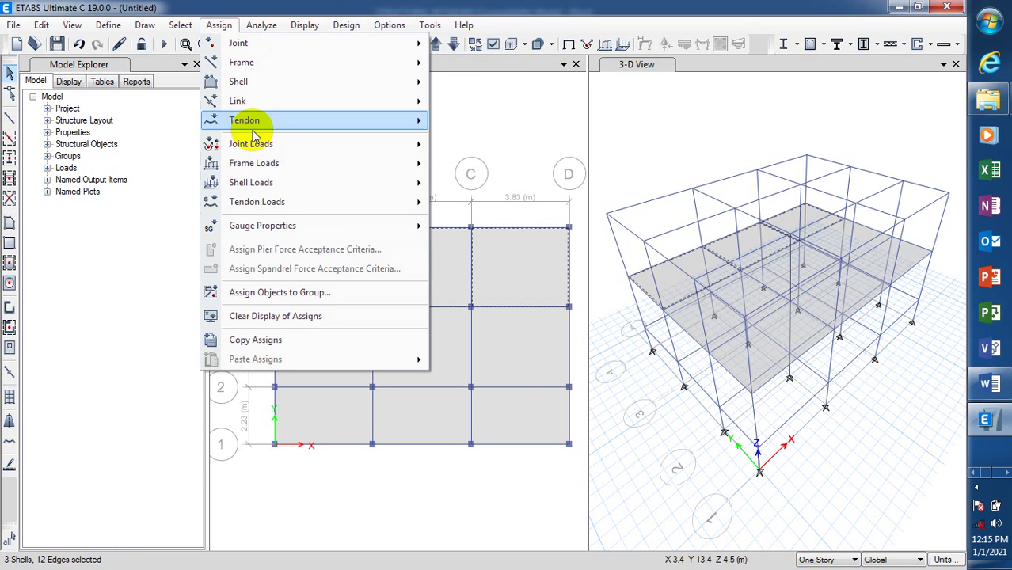
{"action": "mouse_move", "coordinate": [345, 164]}
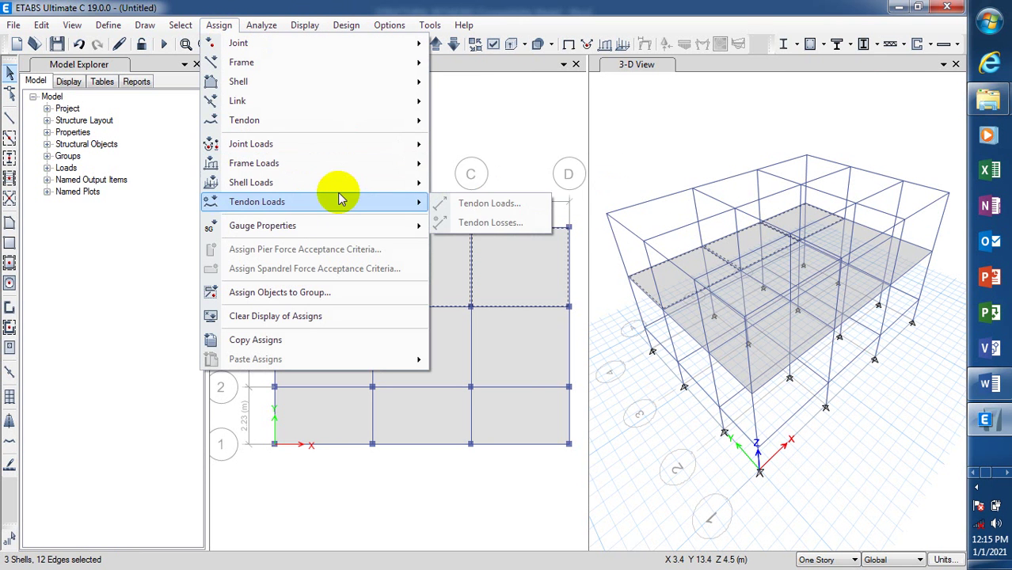
{"action": "mouse_move", "coordinate": [344, 183]}
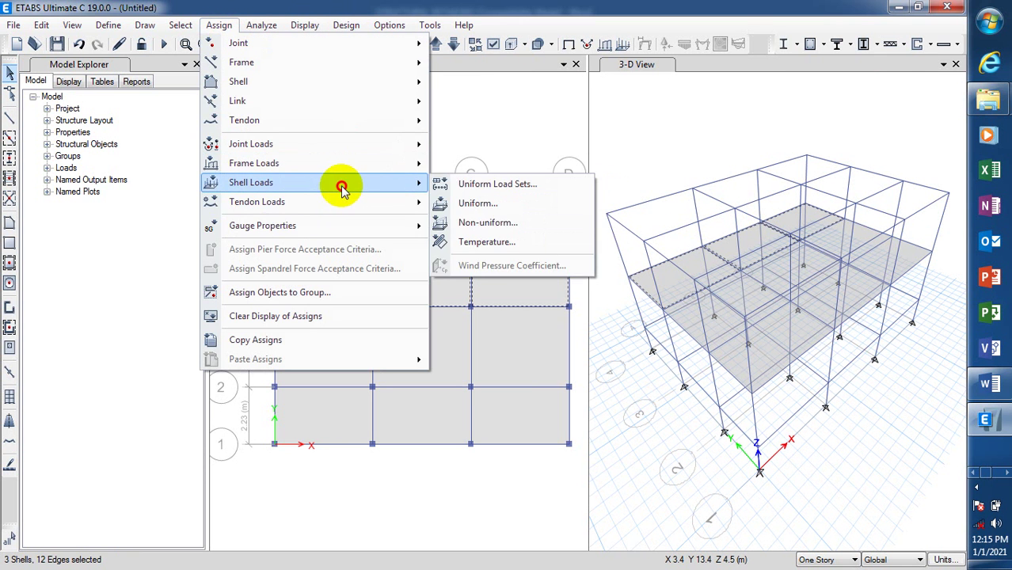
{"action": "left_click", "coordinate": [526, 210]}
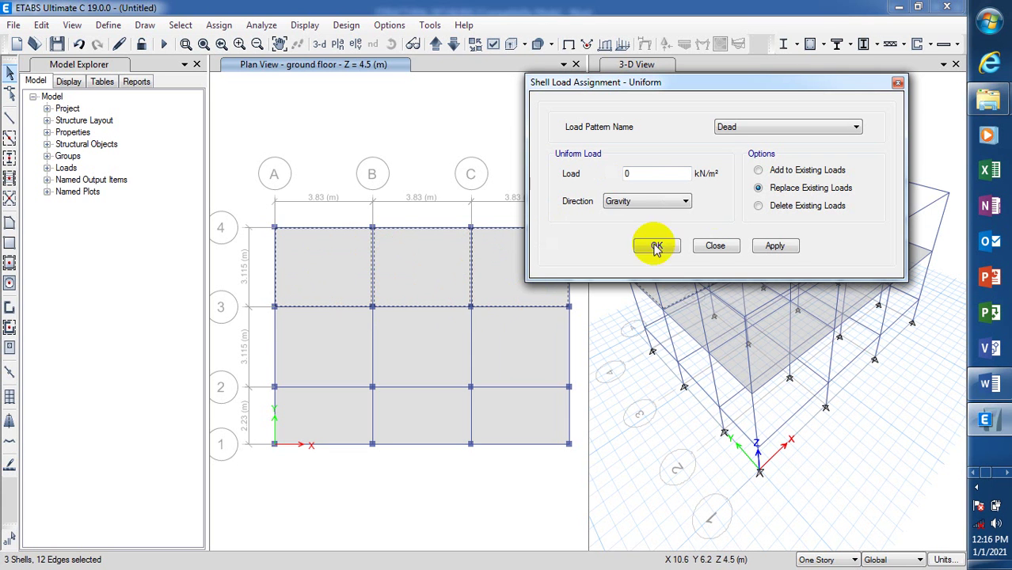
{"action": "left_click_drag", "start_coordinate": [668, 174], "coordinate": [604, 173]}
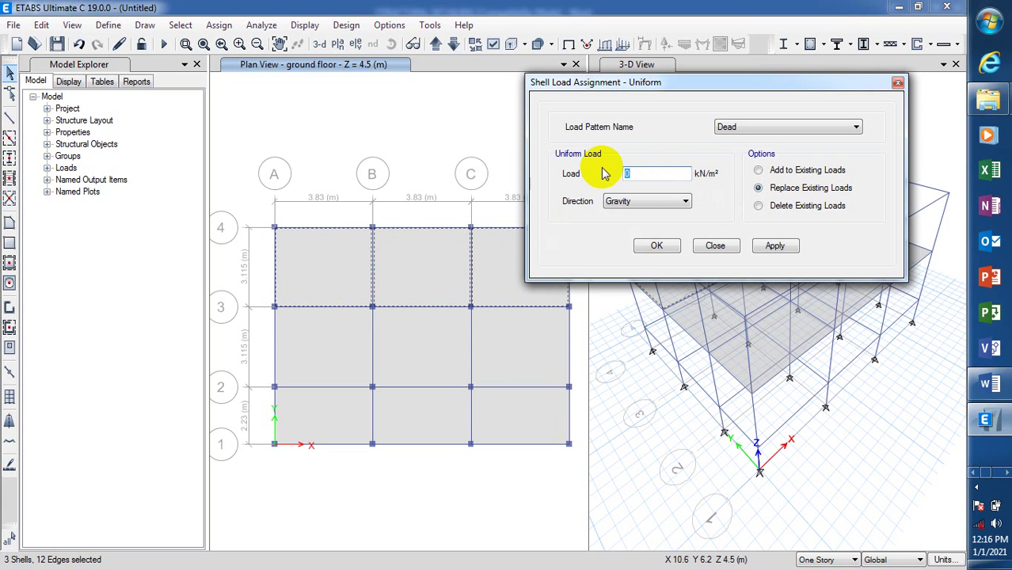
{"action": "type", "text": "1.5"}
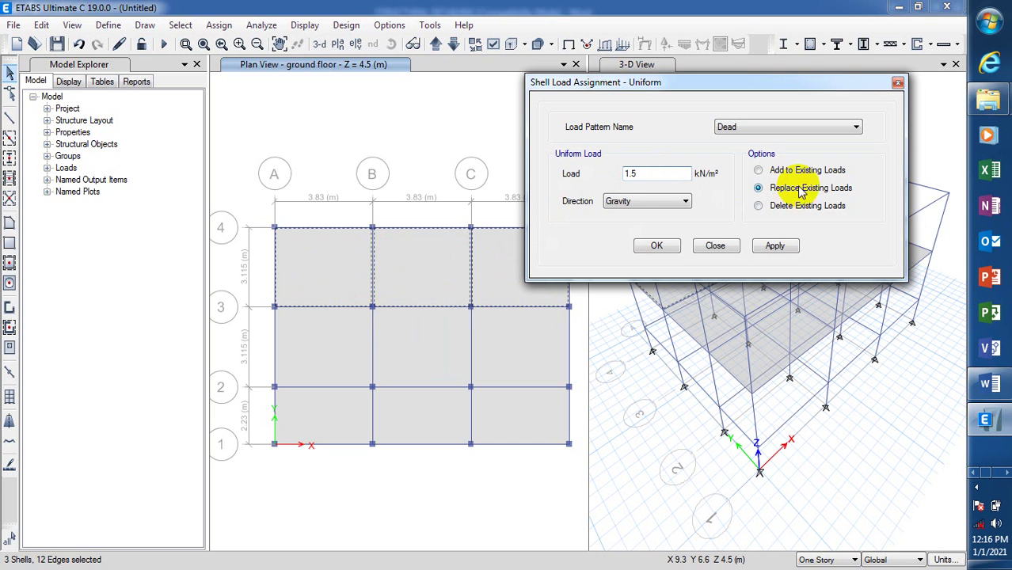
{"action": "left_click", "coordinate": [772, 245]}
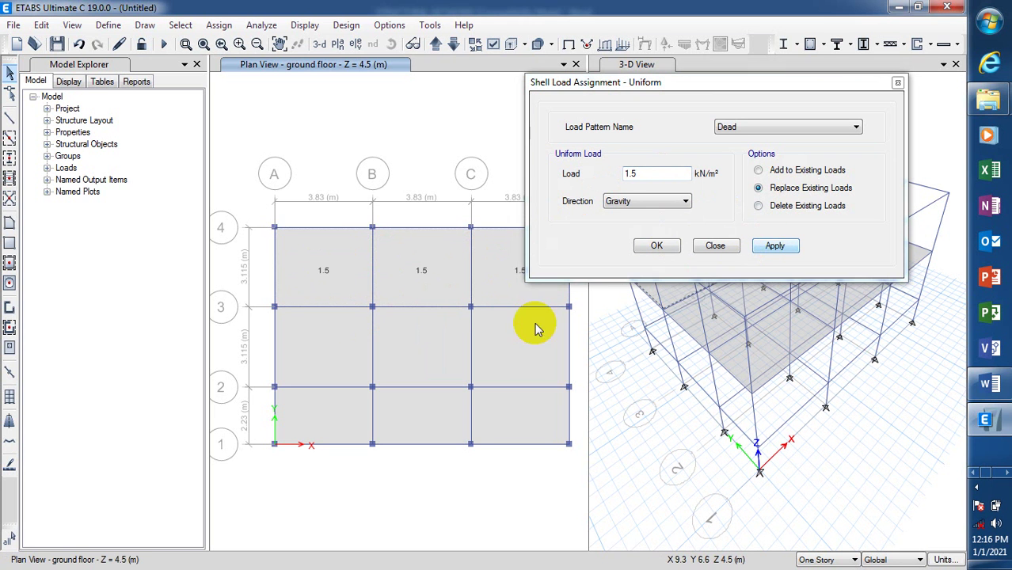
Assign a 3 kN/m² uniform Dead load to the two ground floor panels between grids 2 and 3, from grid A to C.
{"action": "left_click", "coordinate": [349, 366]}
{"action": "left_click", "coordinate": [458, 370]}
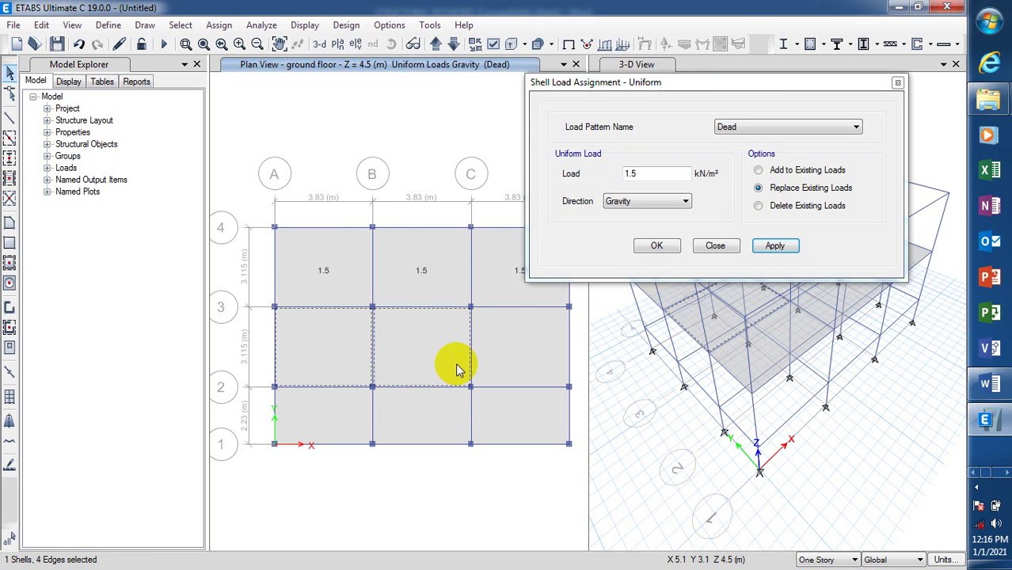
{"action": "left_click", "coordinate": [495, 364]}
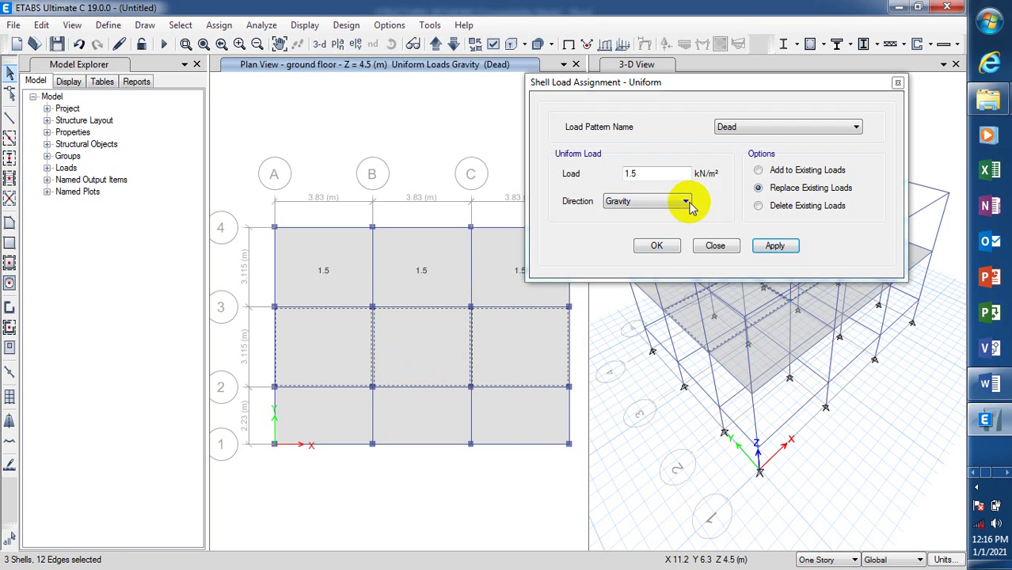
{"action": "left_click", "coordinate": [517, 366]}
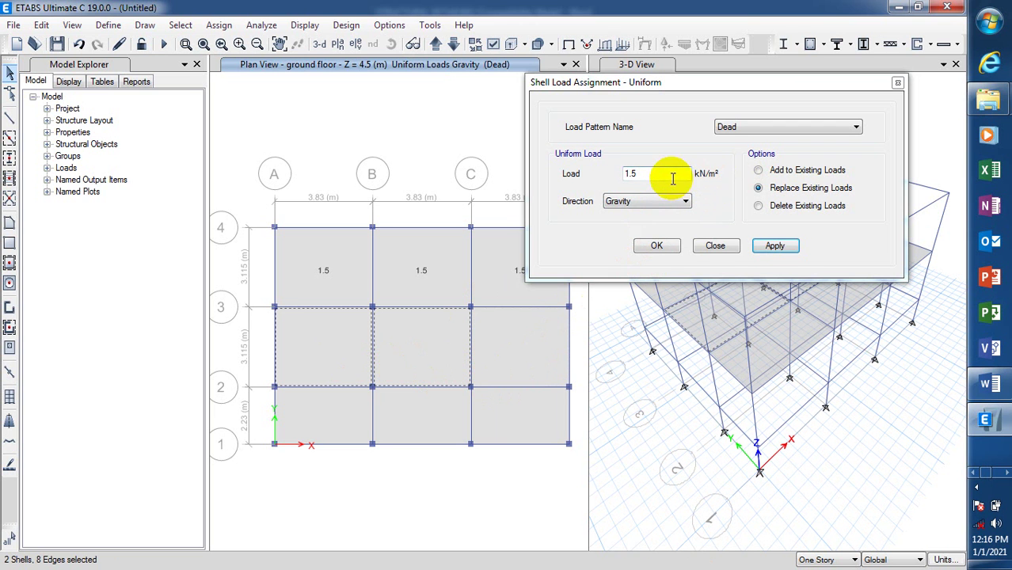
{"action": "left_click_drag", "start_coordinate": [673, 175], "coordinate": [572, 179]}
{"action": "type", "text": "3"}
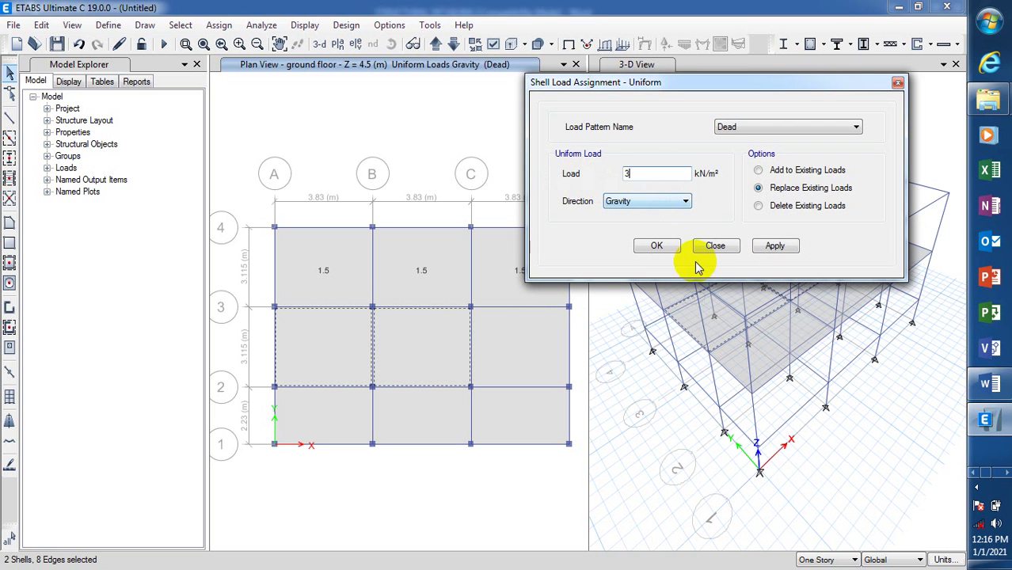
{"action": "left_click", "coordinate": [774, 245]}
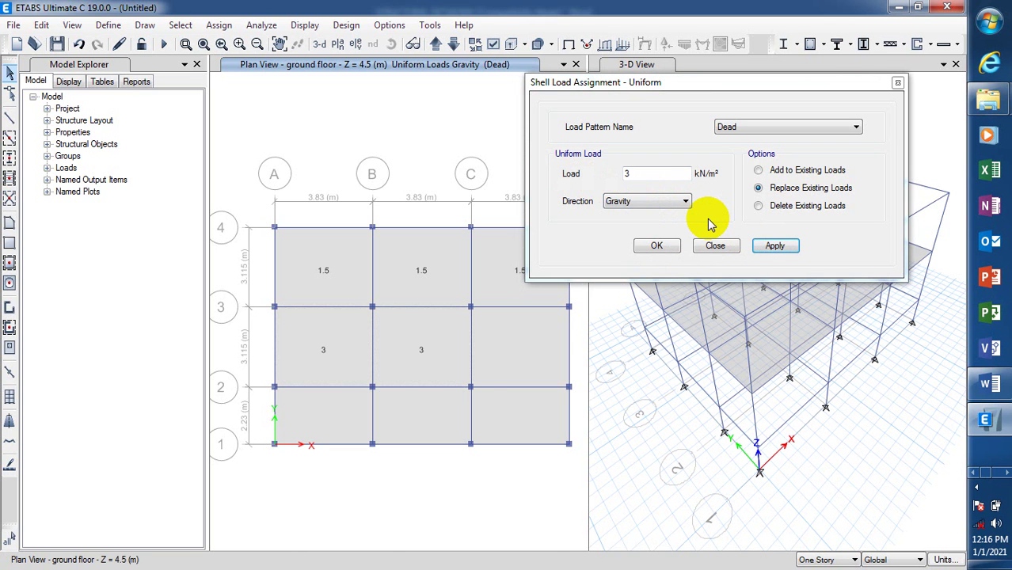
Assign a 1.5 kN/m² uniform Dead load to the C–D panel between grids 2 and 3 and the three panels between grids 1 and 2.
{"action": "left_click", "coordinate": [521, 356]}
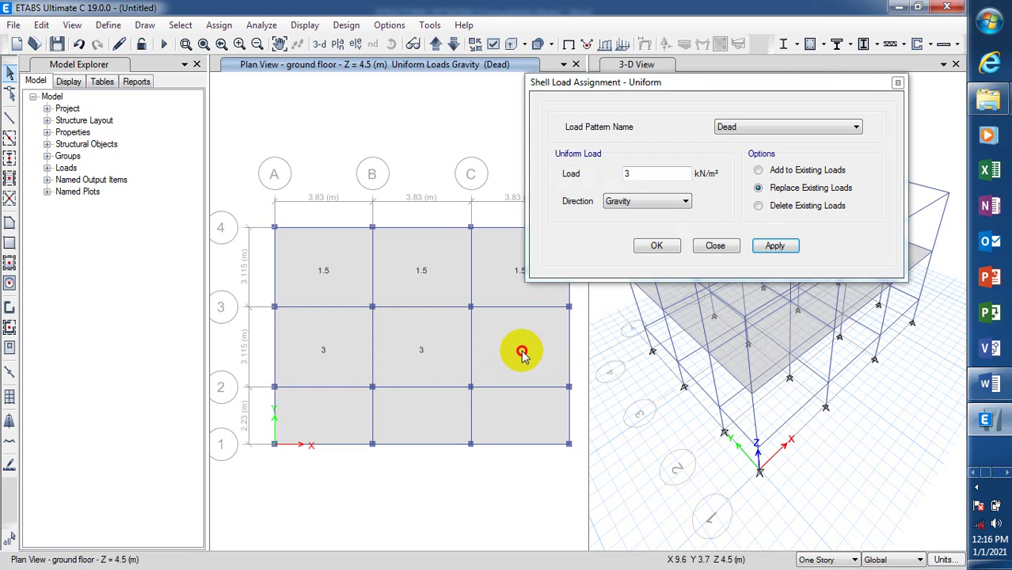
{"action": "left_click", "coordinate": [356, 424]}
{"action": "left_click", "coordinate": [499, 418]}
{"action": "left_click", "coordinate": [424, 419]}
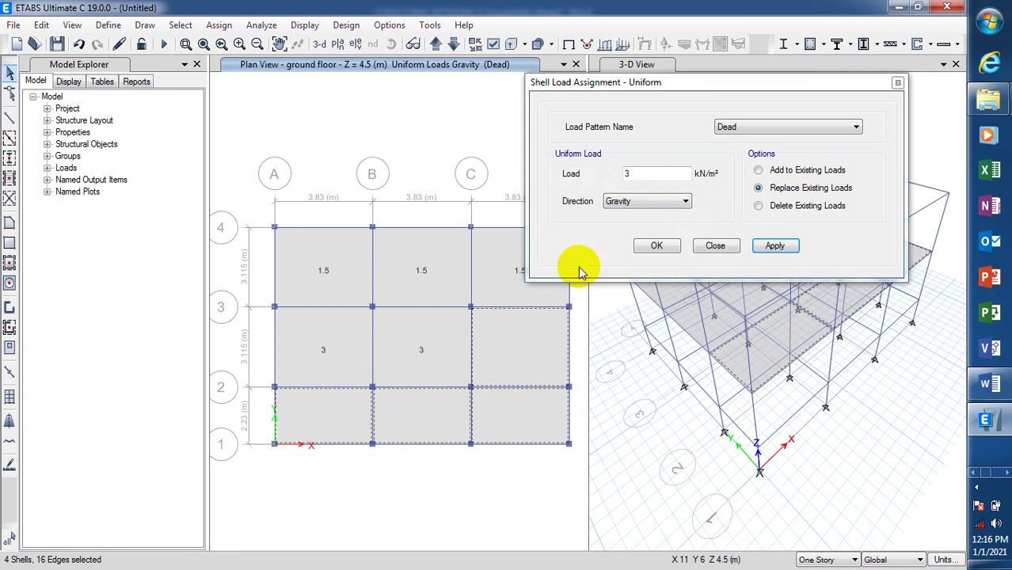
{"action": "double_click", "coordinate": [638, 176]}
{"action": "type", "text": "1.5"}
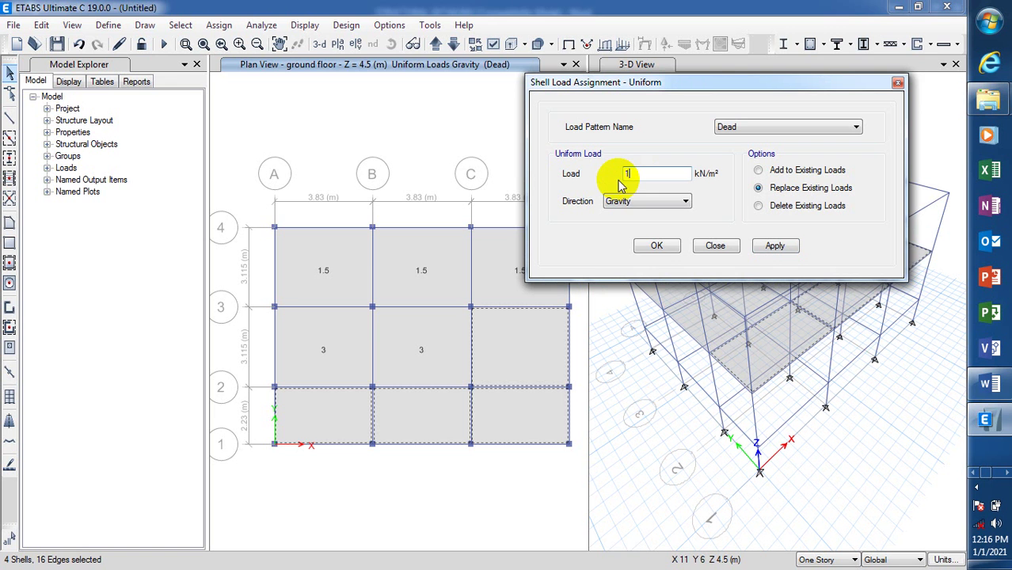
{"action": "left_click", "coordinate": [765, 247]}
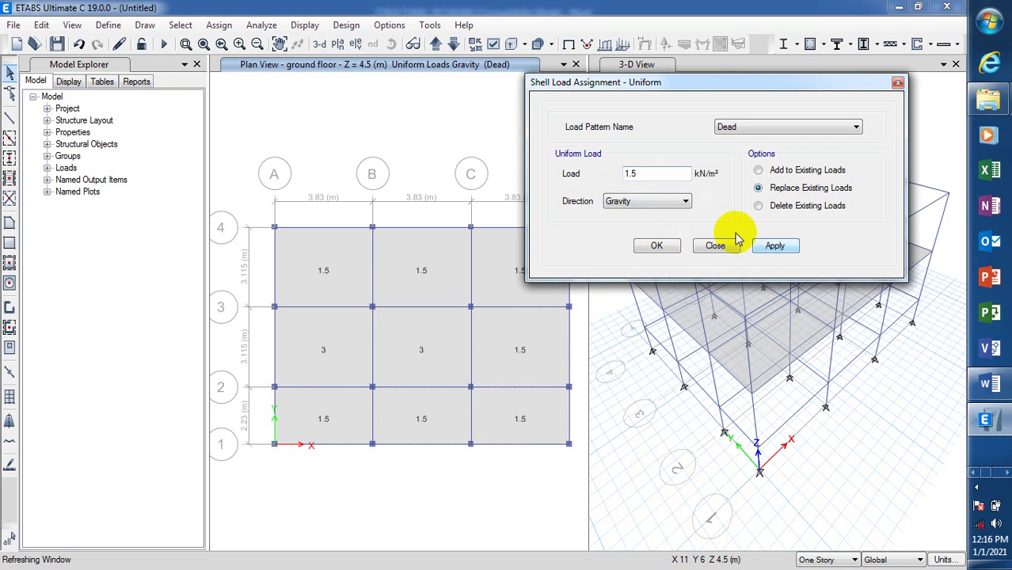
Try to apply the 1.5 kN/m² Dead load once more with the Add to Existing Loads option.
{"action": "left_click", "coordinate": [758, 171]}
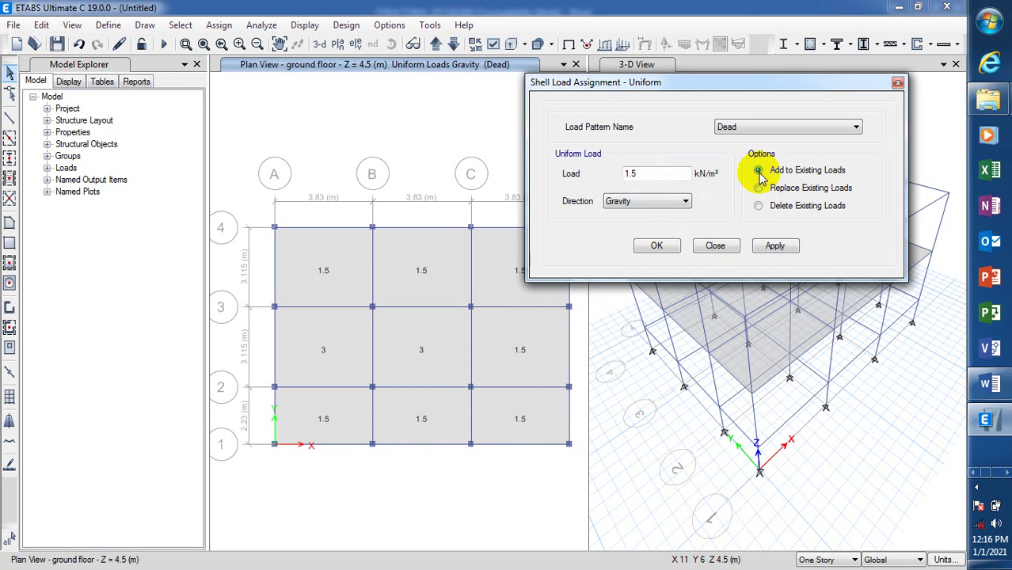
{"action": "left_click", "coordinate": [785, 247]}
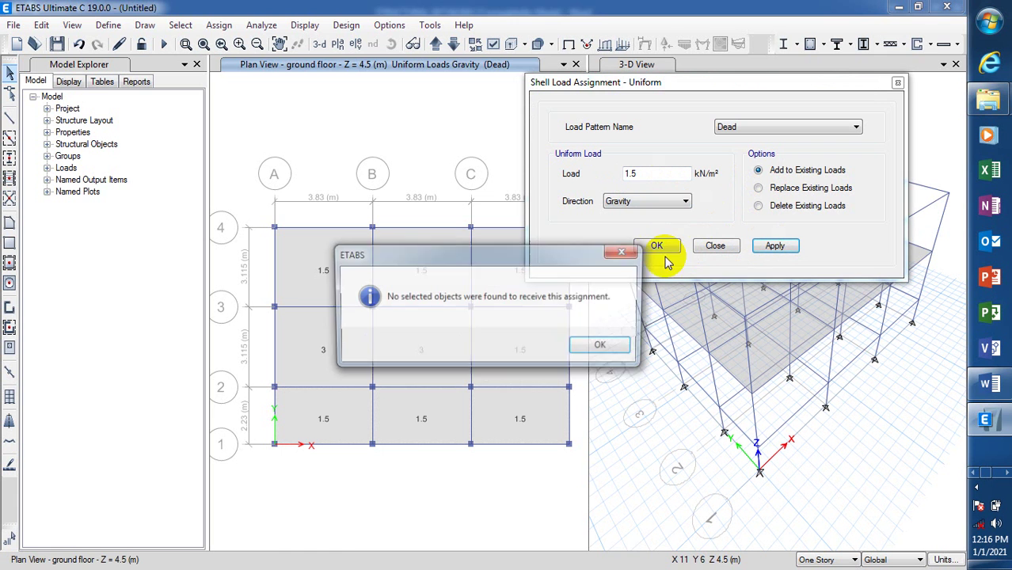
{"action": "left_click", "coordinate": [593, 349]}
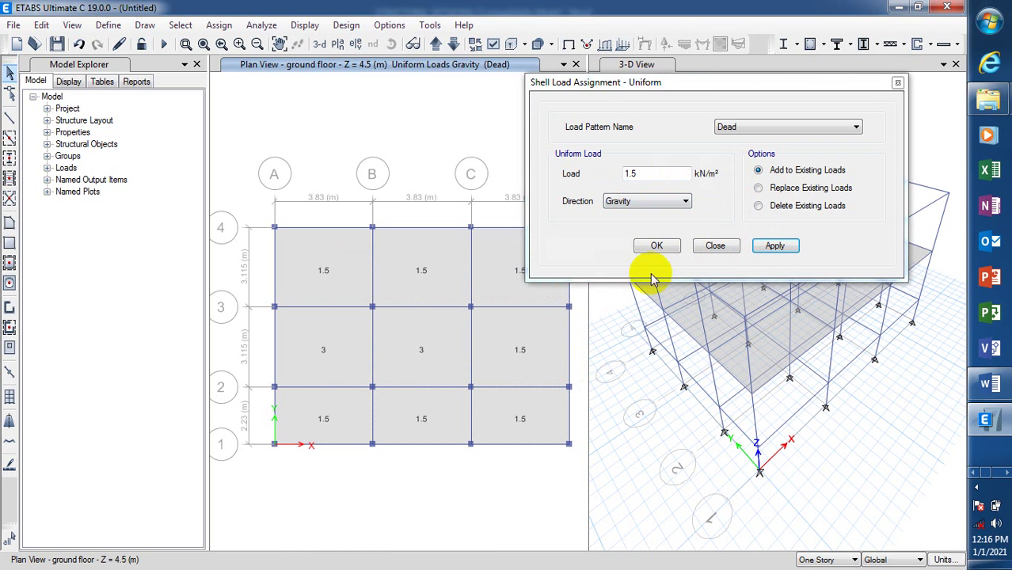
Close the shell uniform load assignment and open the distributed frame load assignment at its uniform load value.
{"action": "left_click", "coordinate": [714, 244]}
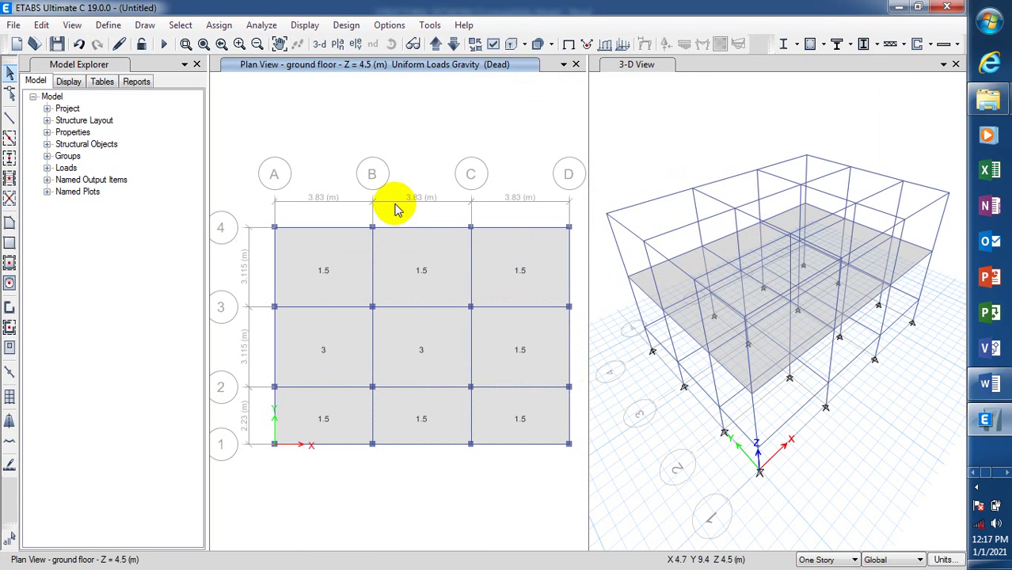
{"action": "scroll", "coordinate": [420, 149], "scroll_direction": "down", "scroll_amount": 5}
{"action": "scroll", "coordinate": [424, 146], "scroll_direction": "up", "scroll_amount": 5}
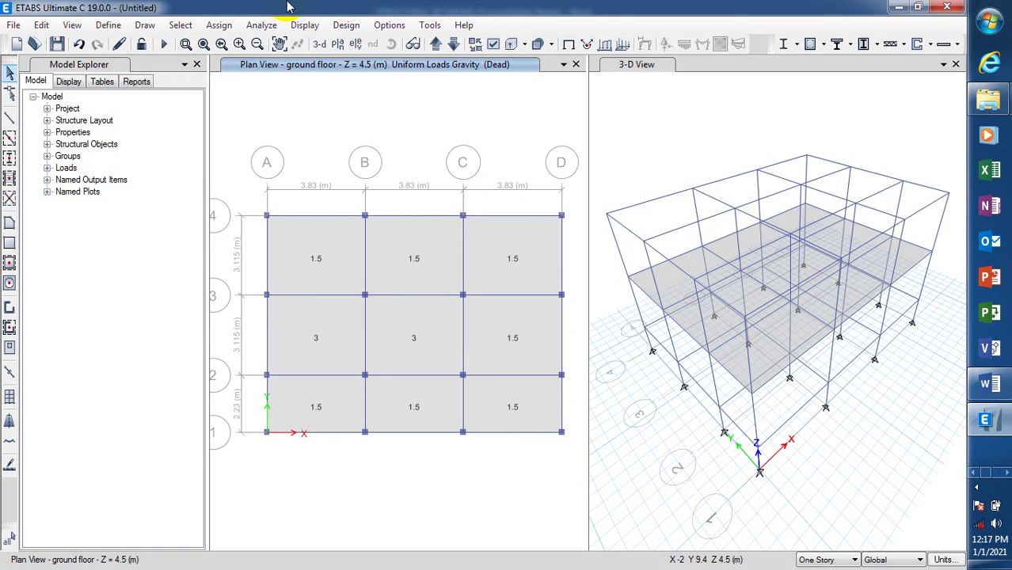
{"action": "left_click", "coordinate": [217, 26]}
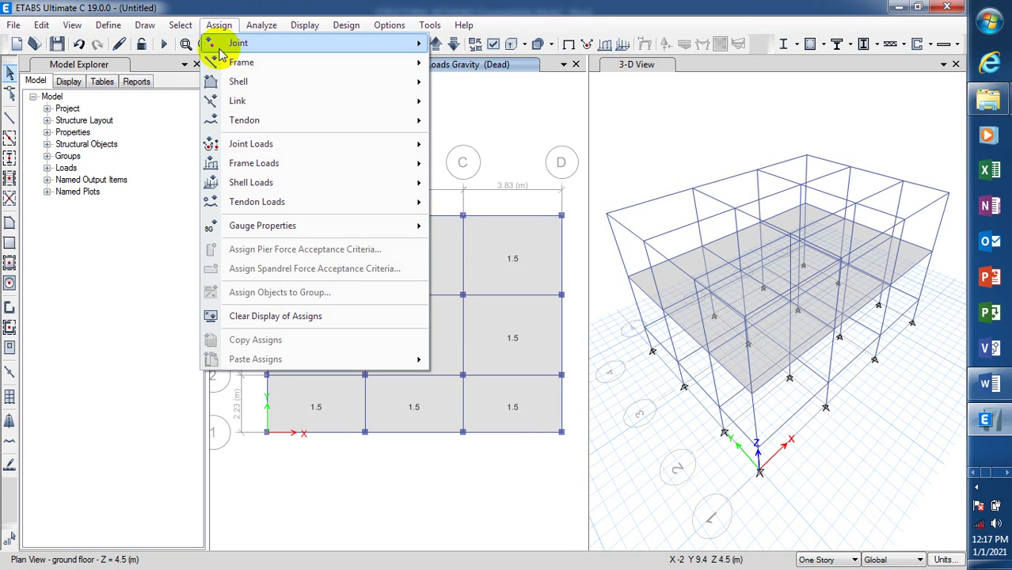
{"action": "mouse_move", "coordinate": [331, 154]}
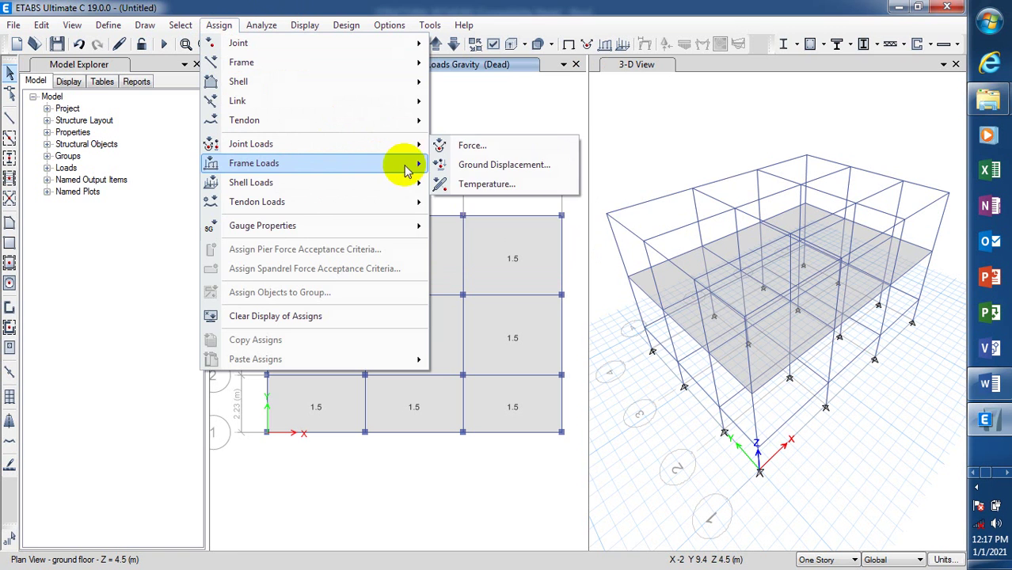
{"action": "mouse_move", "coordinate": [396, 163]}
{"action": "left_click", "coordinate": [513, 185]}
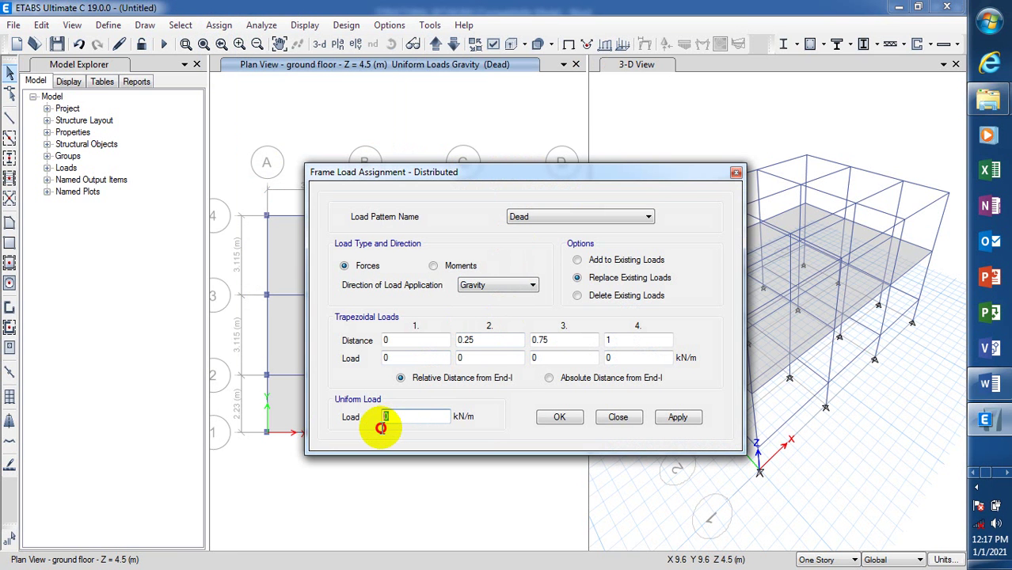
{"action": "double_click", "coordinate": [380, 417]}
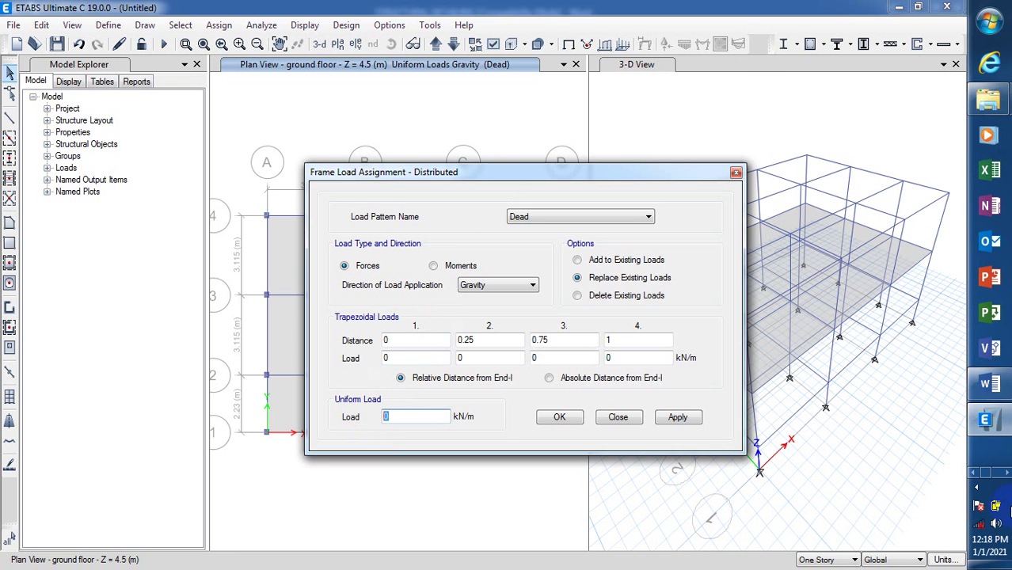
Switch to SketchBook and handwrite "Weight" beneath the 2.87 dimension and "0.225" beside the 230 of the wall sketch.
{"action": "left_click", "coordinate": [1006, 474]}
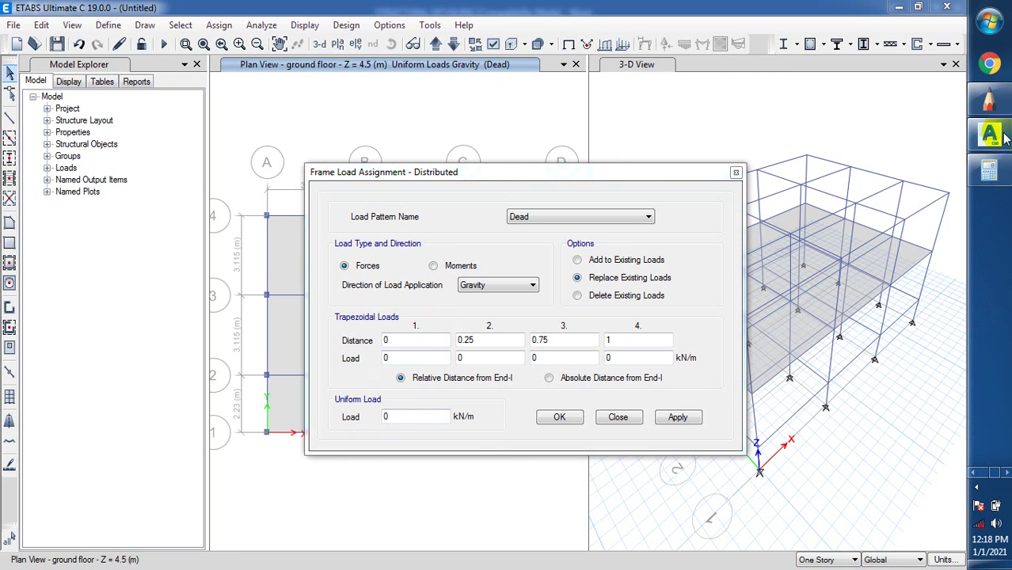
{"action": "left_click", "coordinate": [989, 99]}
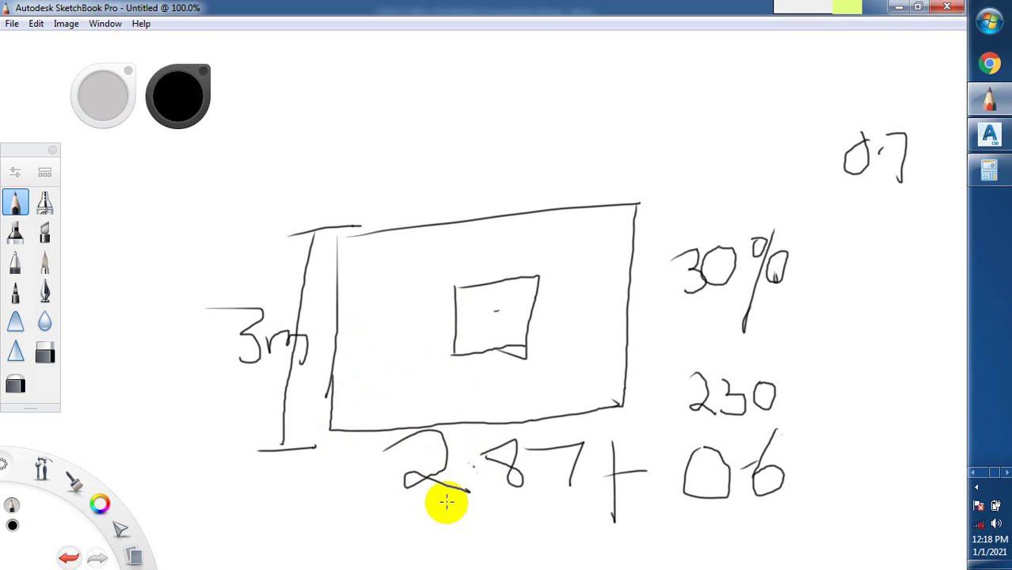
{"action": "scroll", "coordinate": [474, 352], "scroll_direction": "down", "scroll_amount": 3}
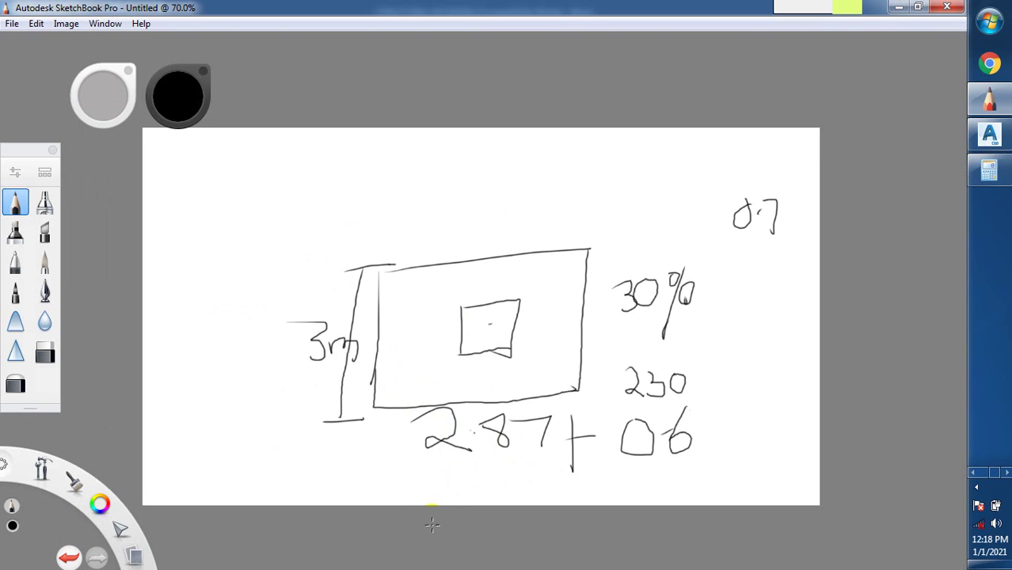
{"action": "scroll", "coordinate": [440, 475], "scroll_direction": "up", "scroll_amount": 2}
{"action": "mouse_move", "coordinate": [427, 485]}
{"action": "left_mouse_down"}
{"action": "mouse_move", "coordinate": [445, 458]}
{"action": "mouse_move", "coordinate": [481, 484]}
{"action": "mouse_move", "coordinate": [522, 467]}
{"action": "mouse_move", "coordinate": [507, 475]}
{"action": "mouse_move", "coordinate": [513, 505]}
{"action": "mouse_move", "coordinate": [535, 484]}
{"action": "mouse_move", "coordinate": [560, 507]}
{"action": "mouse_move", "coordinate": [600, 481]}
{"action": "left_mouse_up"}
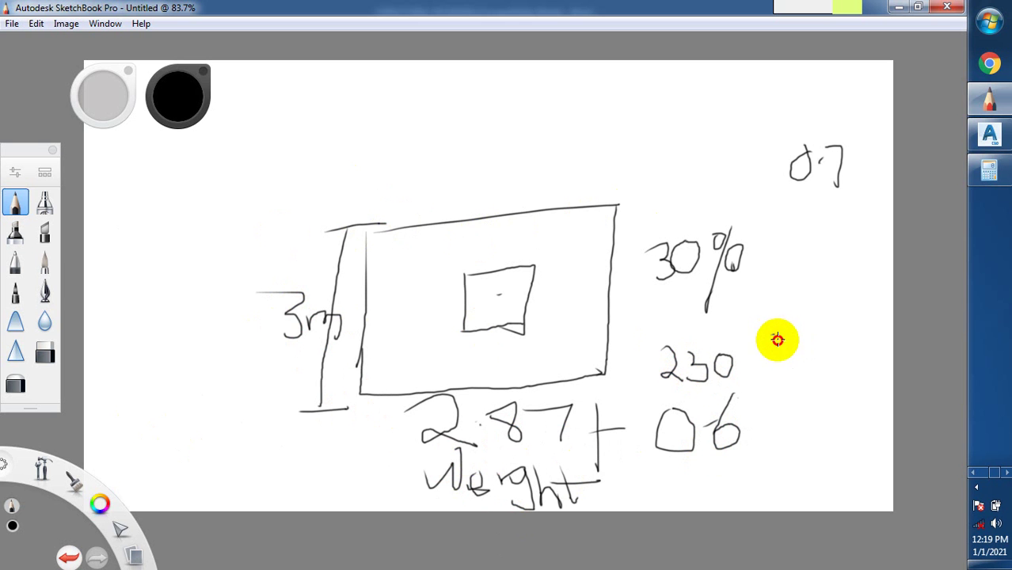
{"action": "mouse_move", "coordinate": [775, 336]}
{"action": "left_mouse_down"}
{"action": "mouse_move", "coordinate": [763, 354]}
{"action": "mouse_move", "coordinate": [768, 338]}
{"action": "mouse_move", "coordinate": [803, 354]}
{"action": "mouse_move", "coordinate": [817, 376]}
{"action": "mouse_move", "coordinate": [836, 357]}
{"action": "mouse_move", "coordinate": [859, 372]}
{"action": "mouse_move", "coordinate": [869, 364]}
{"action": "mouse_move", "coordinate": [860, 356]}
{"action": "left_mouse_up"}
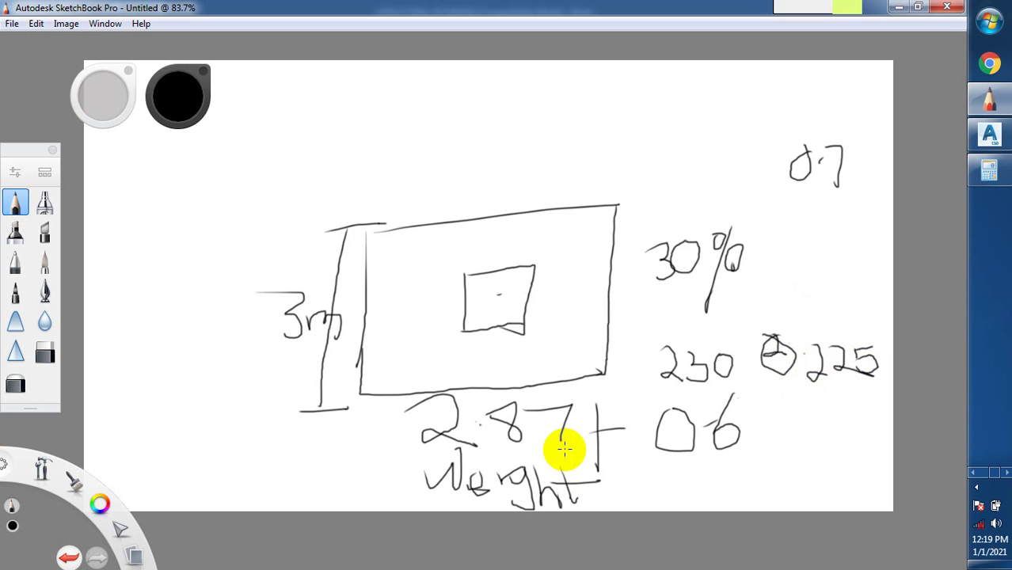
Consult the calculator and the wall sketch, and return to the distributed frame load assignment in ETABS.
{"action": "left_click", "coordinate": [990, 171]}
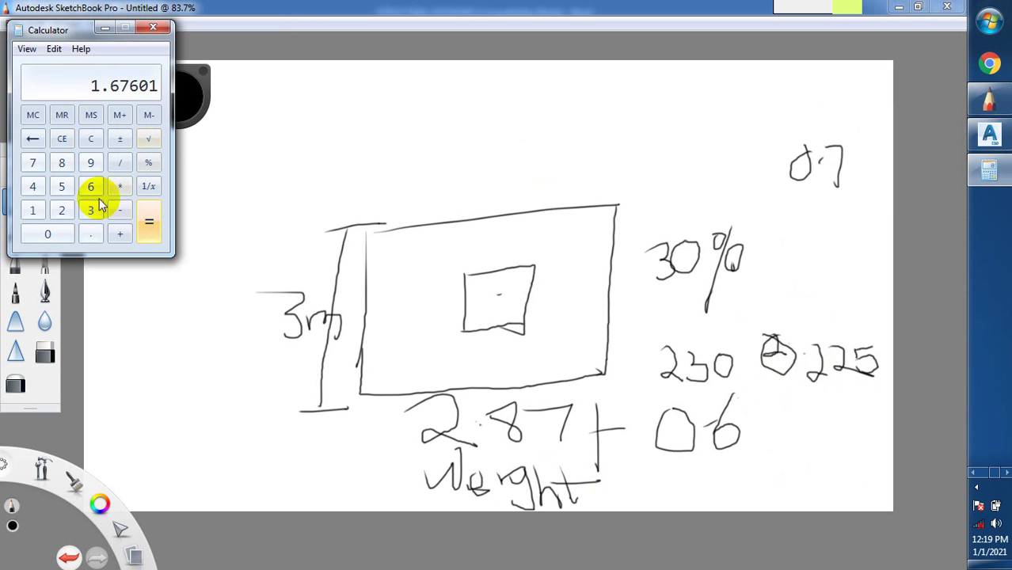
{"action": "left_click", "coordinate": [110, 28]}
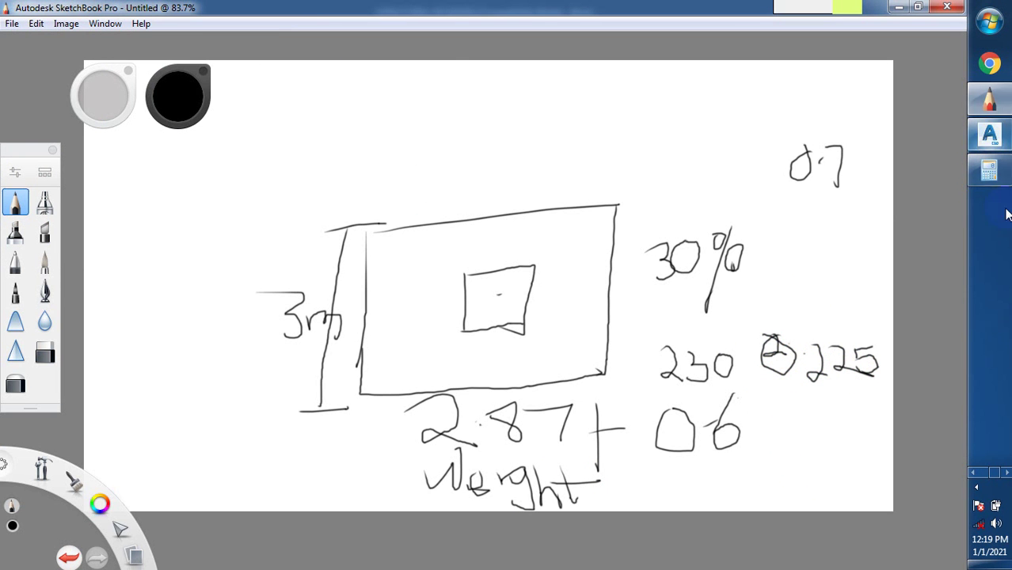
{"action": "left_click", "coordinate": [980, 474]}
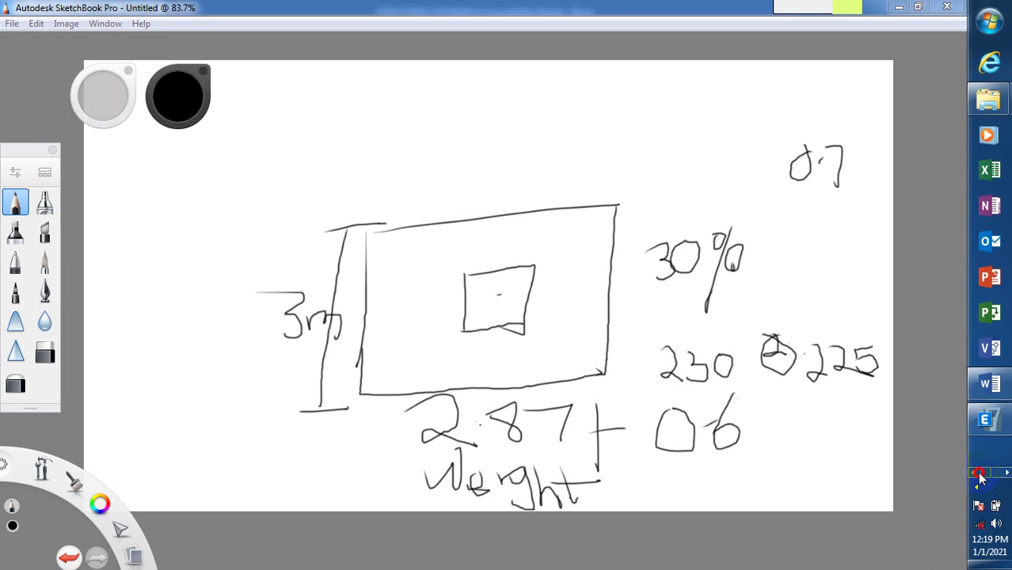
{"action": "left_click", "coordinate": [996, 431]}
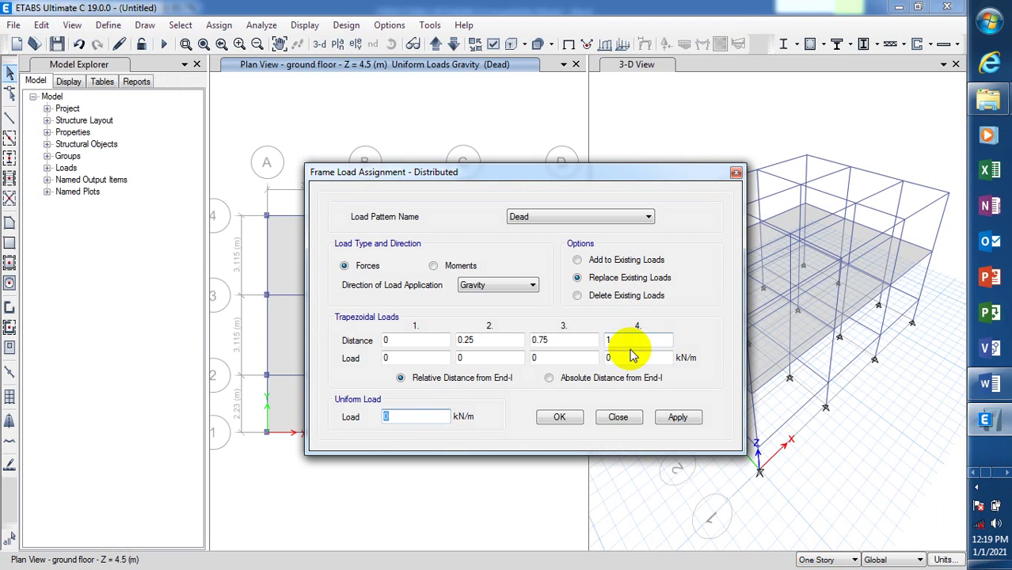
{"action": "left_click", "coordinate": [387, 419]}
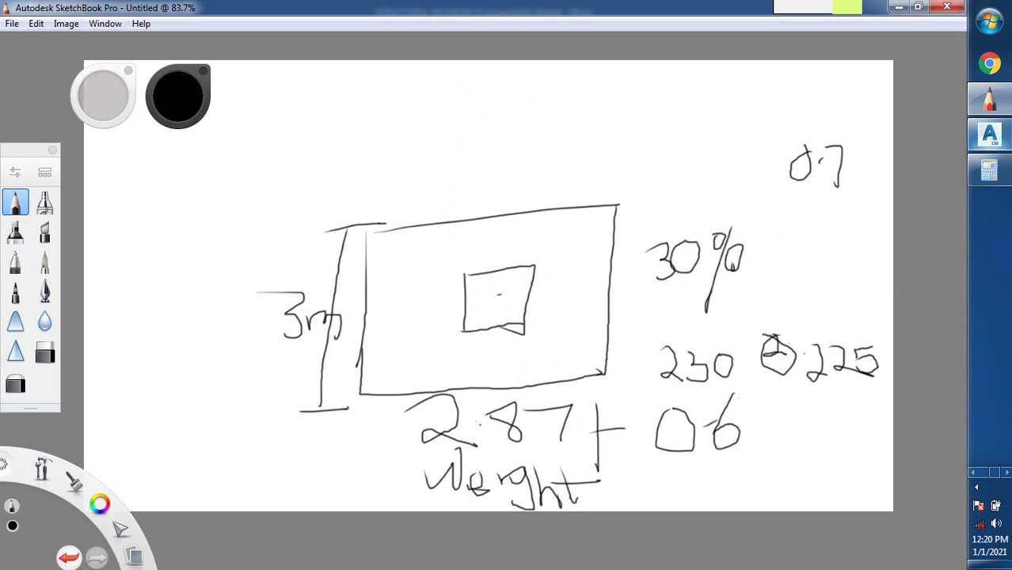
{"action": "left_click", "coordinate": [1008, 473]}
{"action": "left_click", "coordinate": [975, 473]}
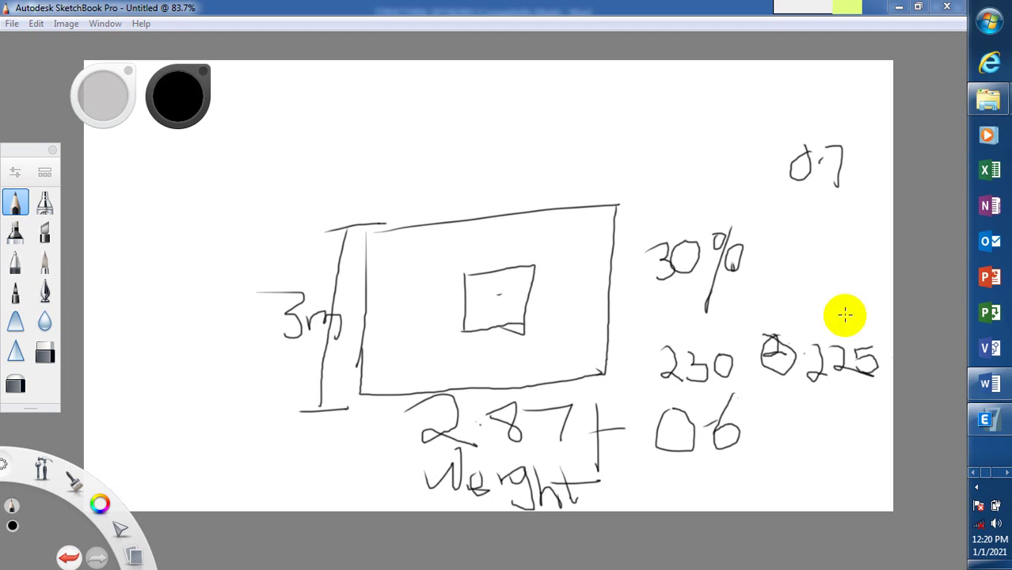
{"action": "left_click", "coordinate": [988, 420]}
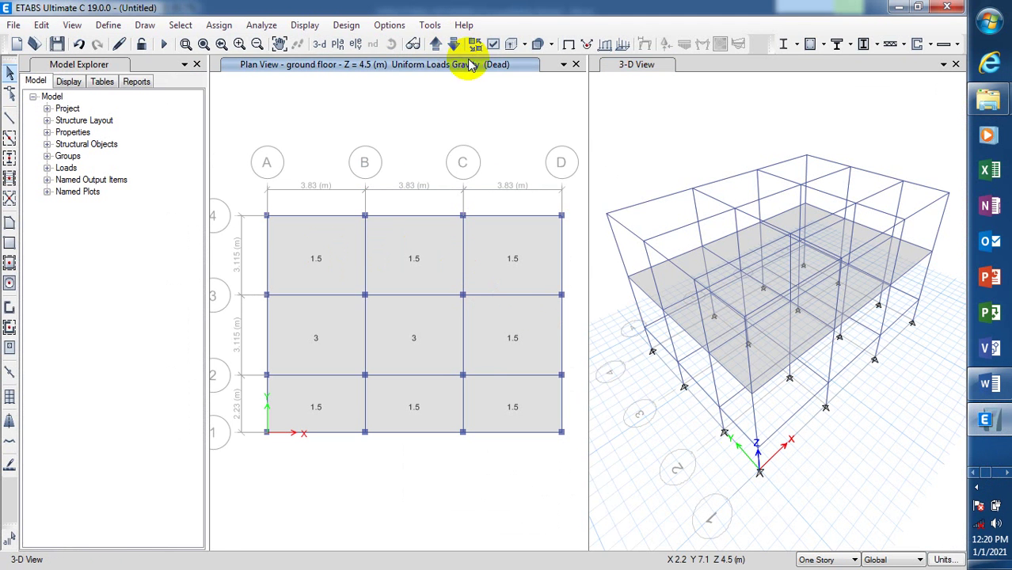
Try to assign an 11.5 kN/m uniform Dead load in the Gravity direction to frame members, replacing existing loads, and close the assignment.
{"action": "left_click", "coordinate": [474, 44]}
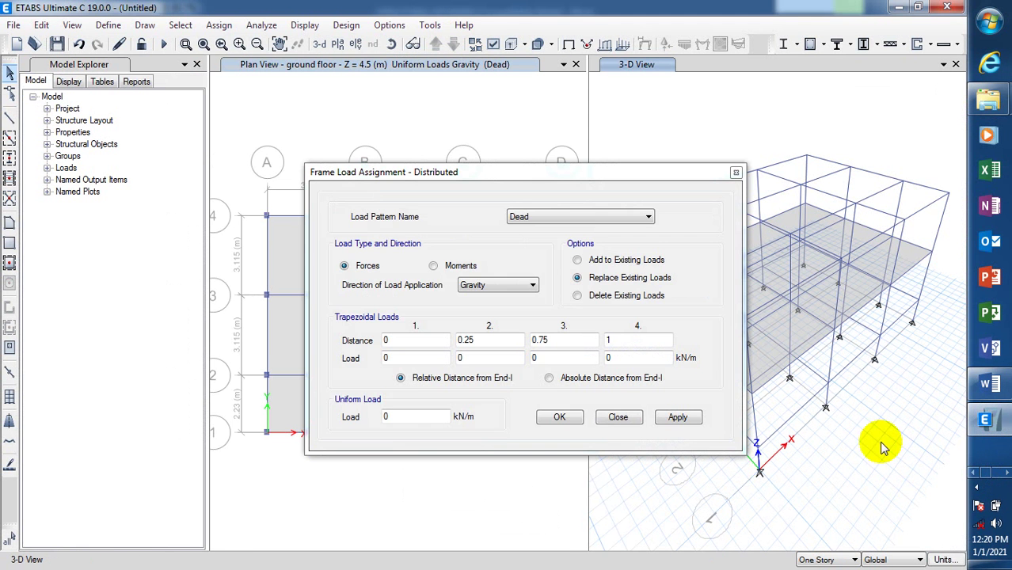
{"action": "left_click", "coordinate": [392, 417]}
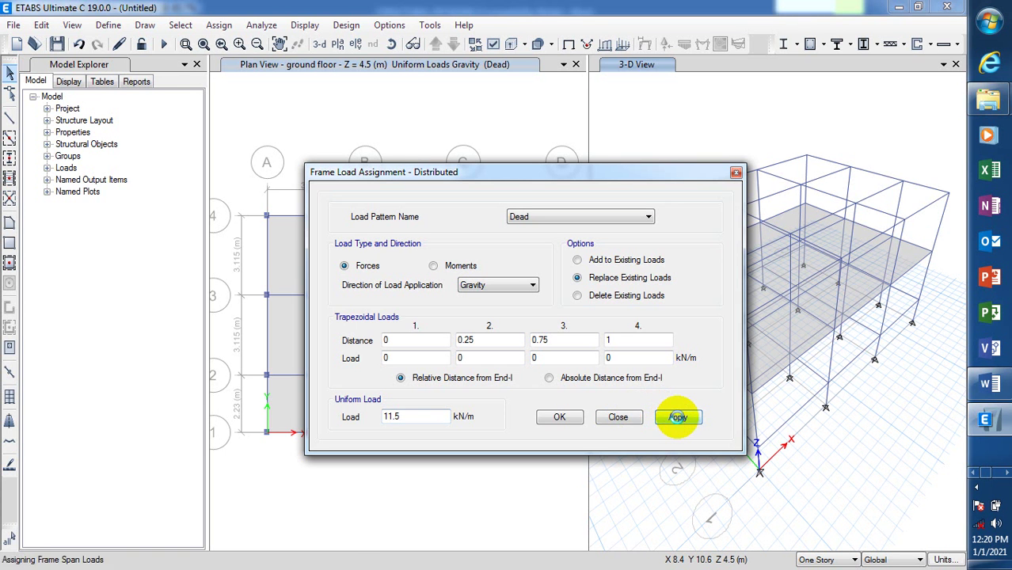
{"action": "left_click", "coordinate": [678, 417]}
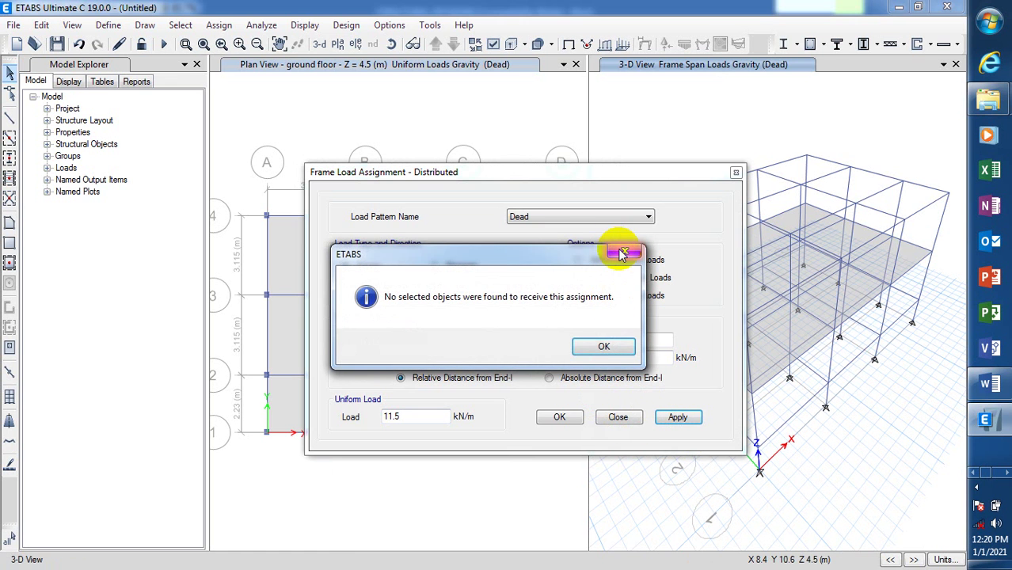
{"action": "left_click", "coordinate": [624, 254]}
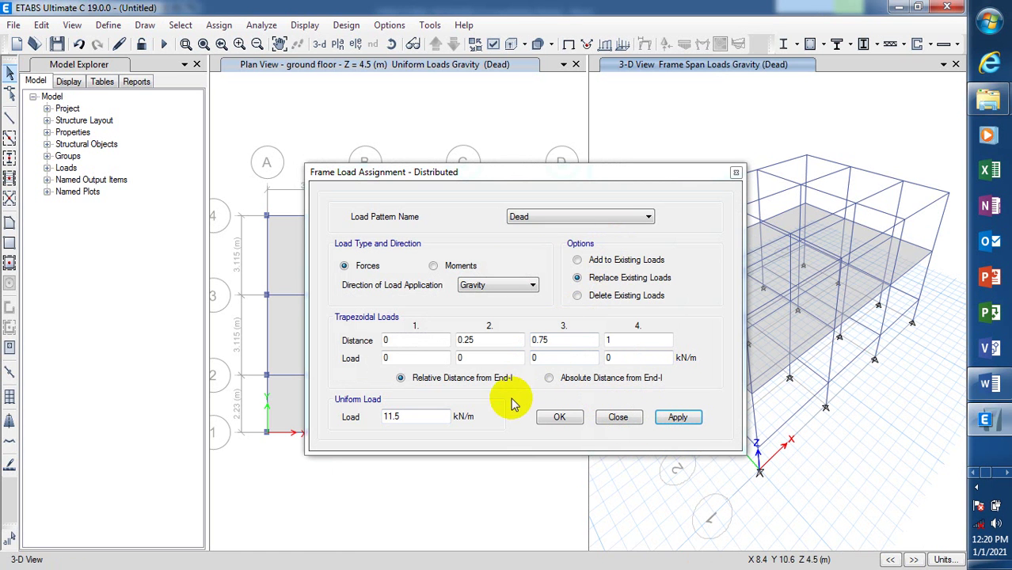
{"action": "left_click", "coordinate": [557, 418]}
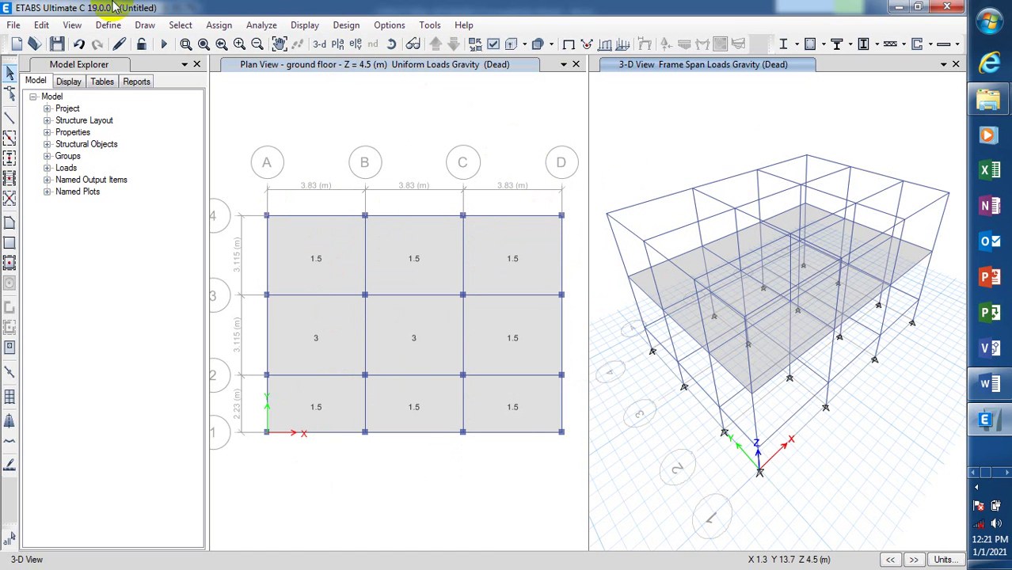
Select all frame members that use the f.beam 230 x 450 section property.
{"action": "left_click", "coordinate": [177, 26]}
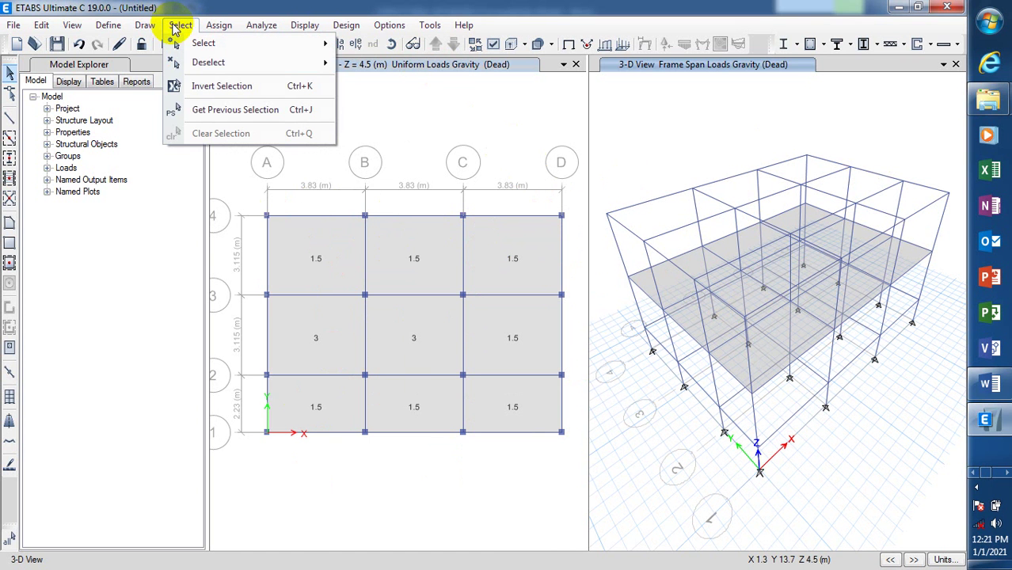
{"action": "mouse_move", "coordinate": [301, 43]}
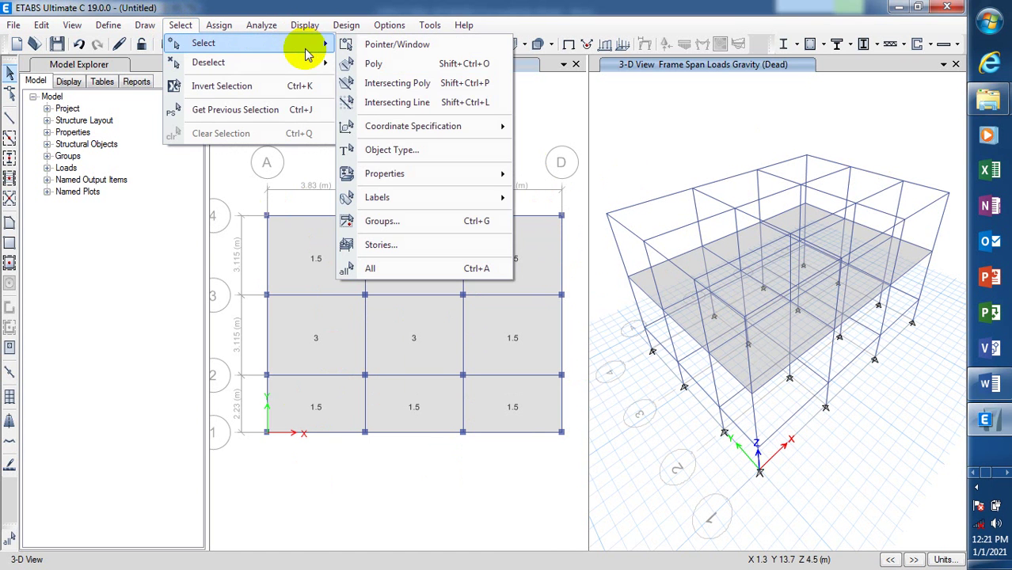
{"action": "mouse_move", "coordinate": [483, 173]}
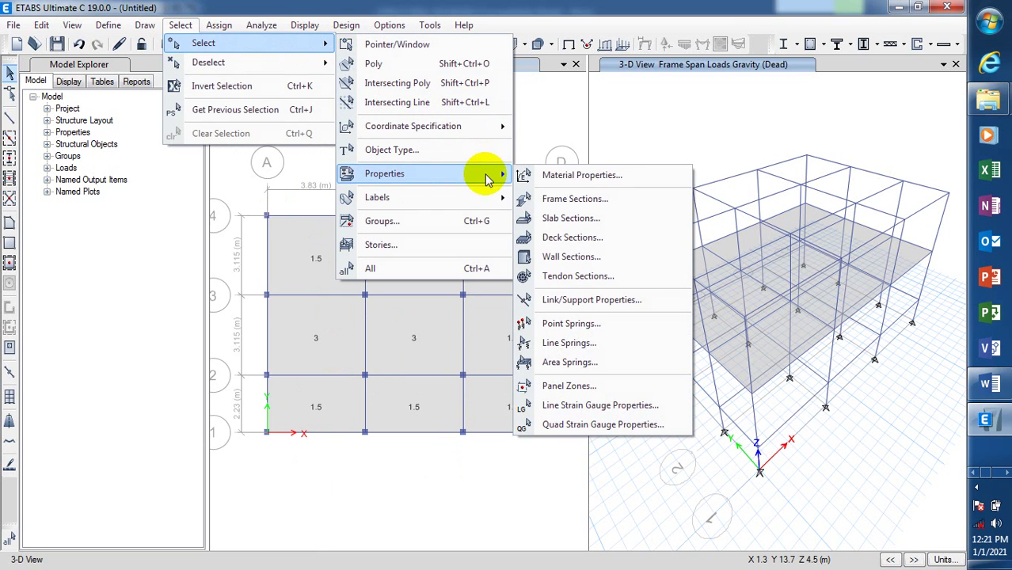
{"action": "left_click", "coordinate": [647, 205]}
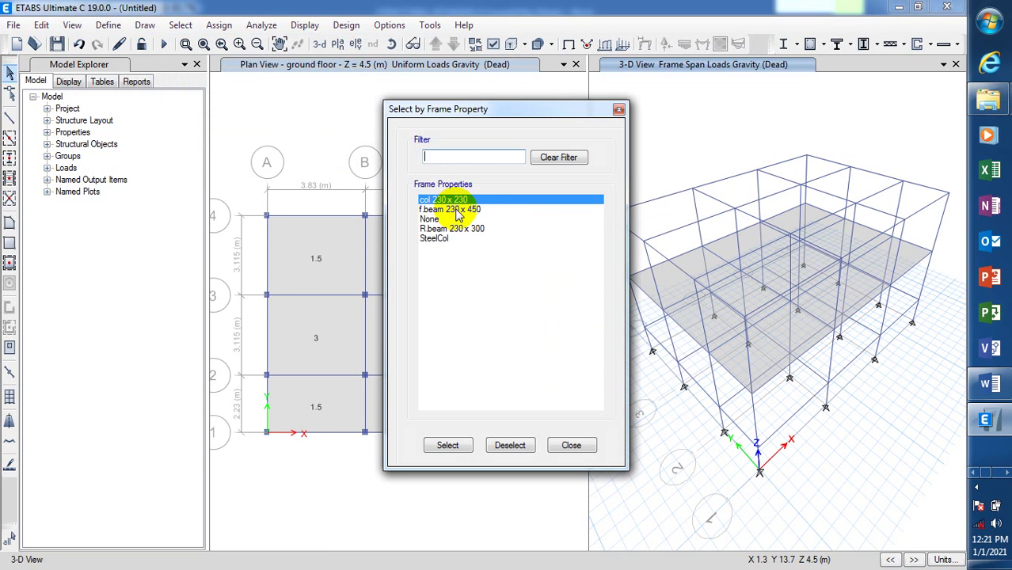
{"action": "left_click", "coordinate": [458, 210]}
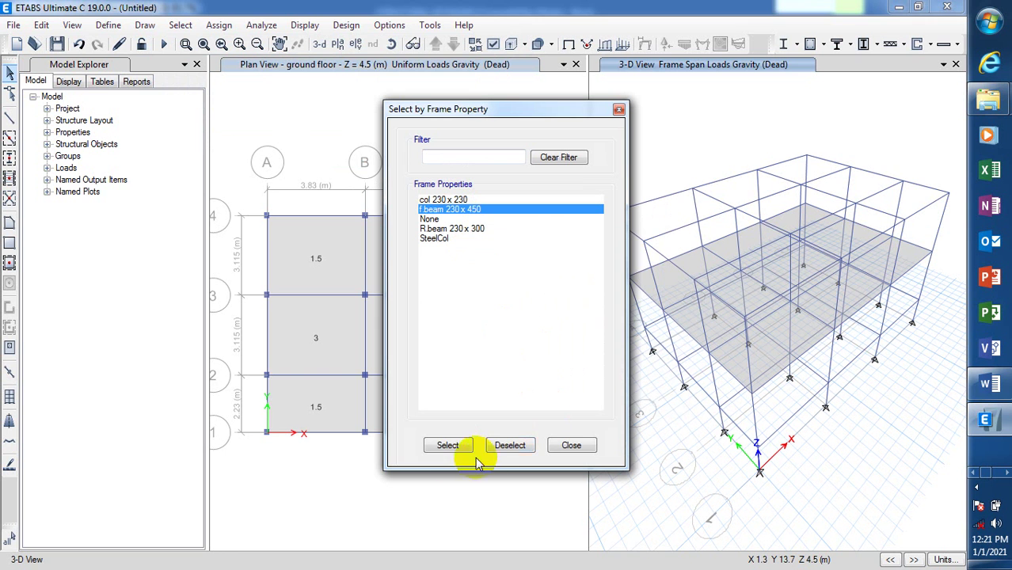
{"action": "left_click", "coordinate": [447, 446]}
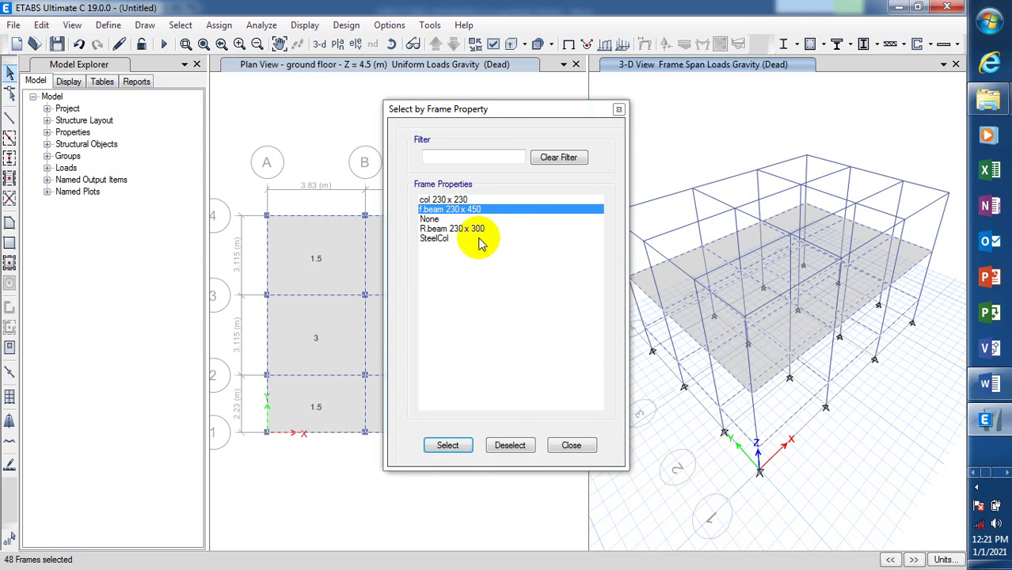
{"action": "left_click", "coordinate": [450, 447]}
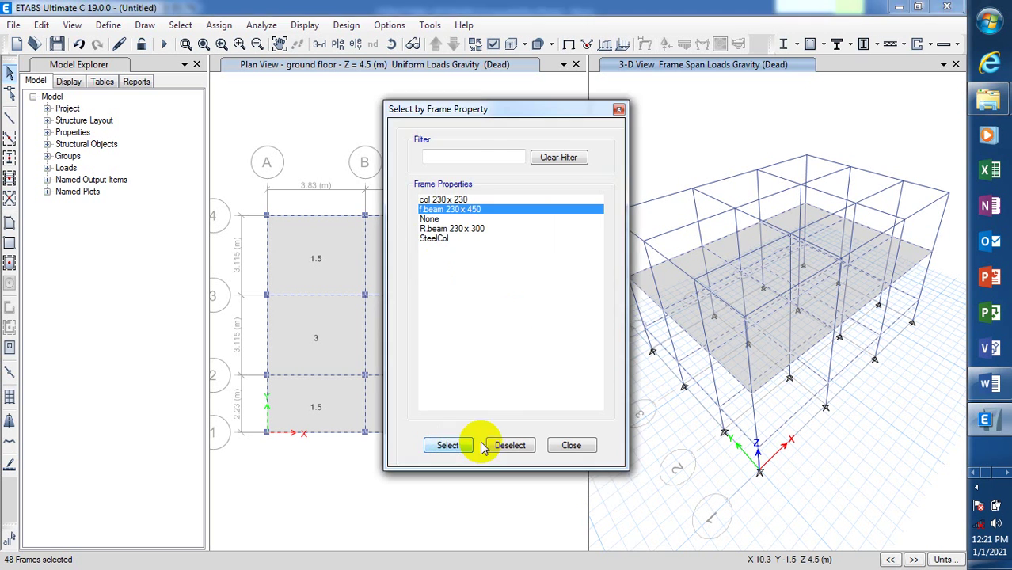
{"action": "left_click", "coordinate": [571, 446]}
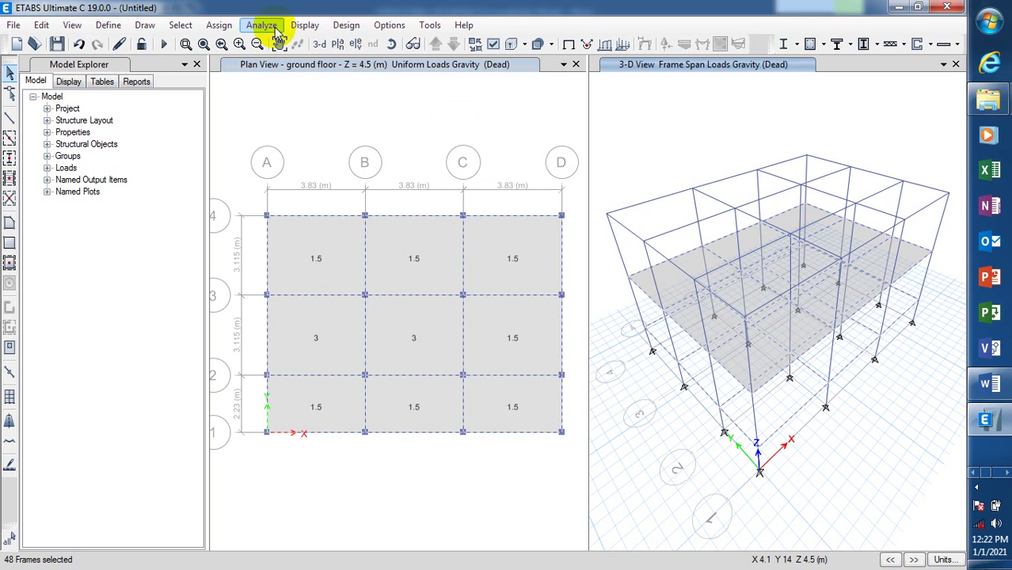
Assign an 11.5 kN/m uniform distributed Dead load in the Gravity direction to the selected beams, replacing existing loads.
{"action": "left_click", "coordinate": [215, 25]}
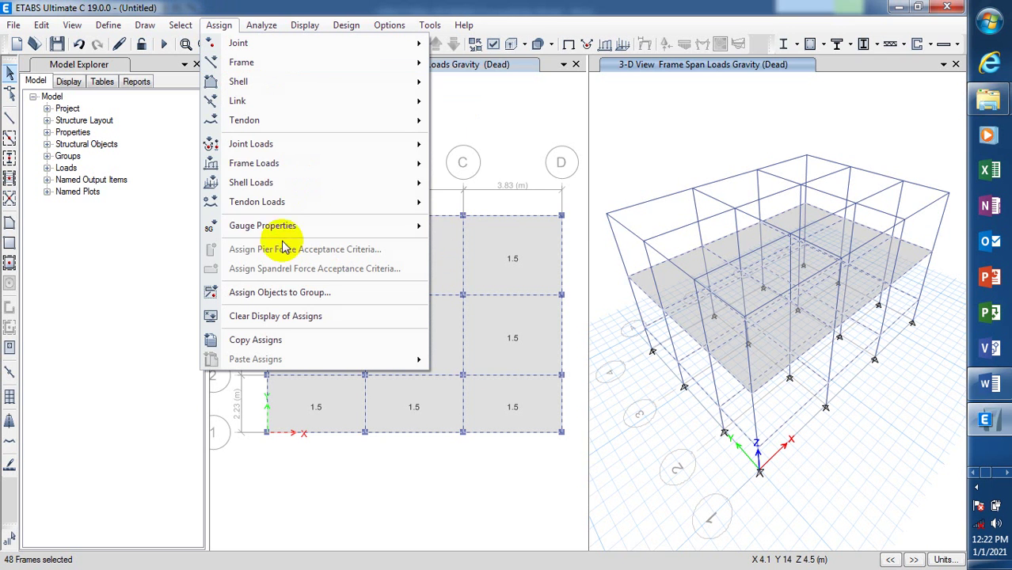
{"action": "mouse_move", "coordinate": [350, 170]}
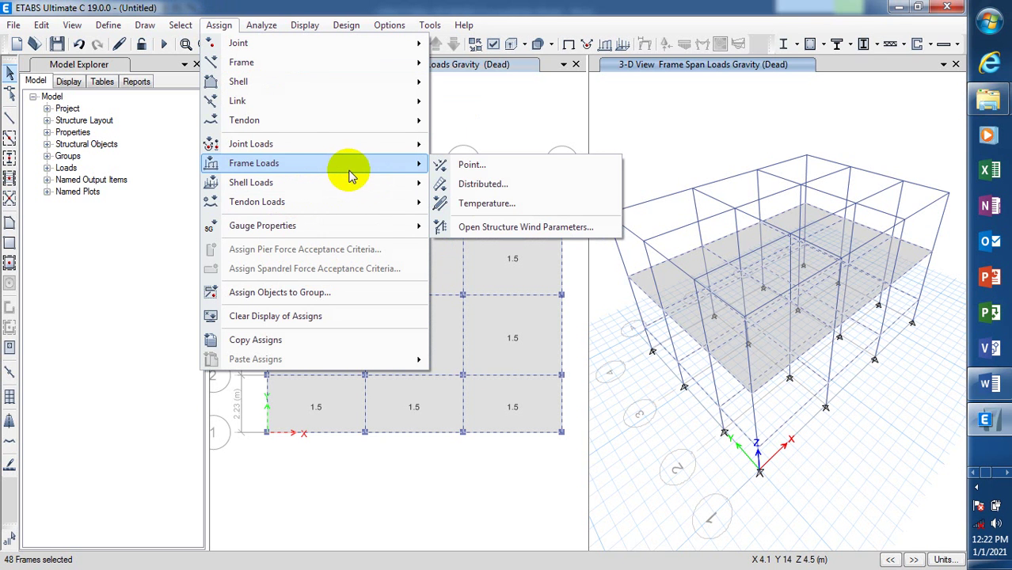
{"action": "left_click", "coordinate": [501, 186]}
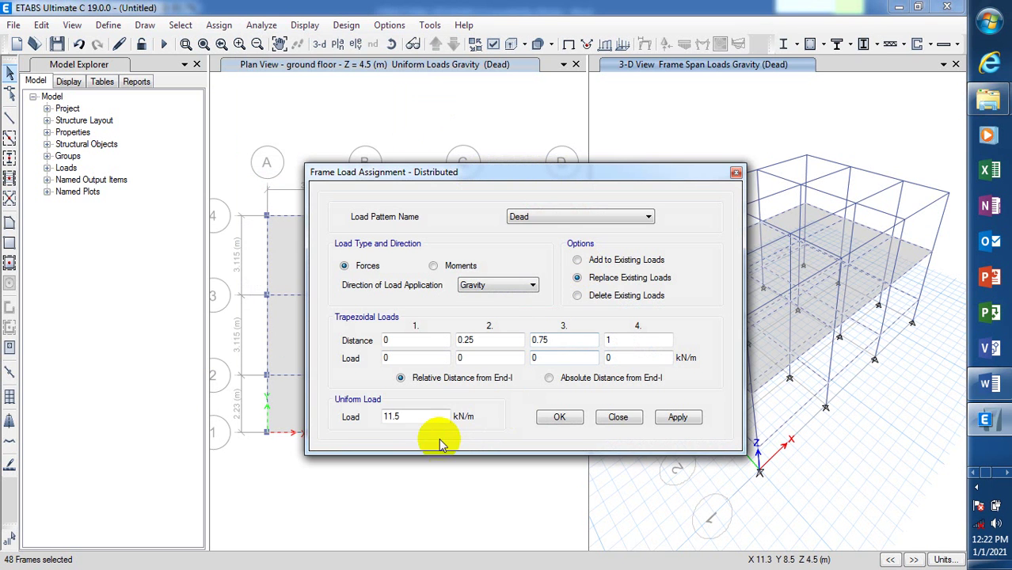
{"action": "left_click", "coordinate": [679, 418]}
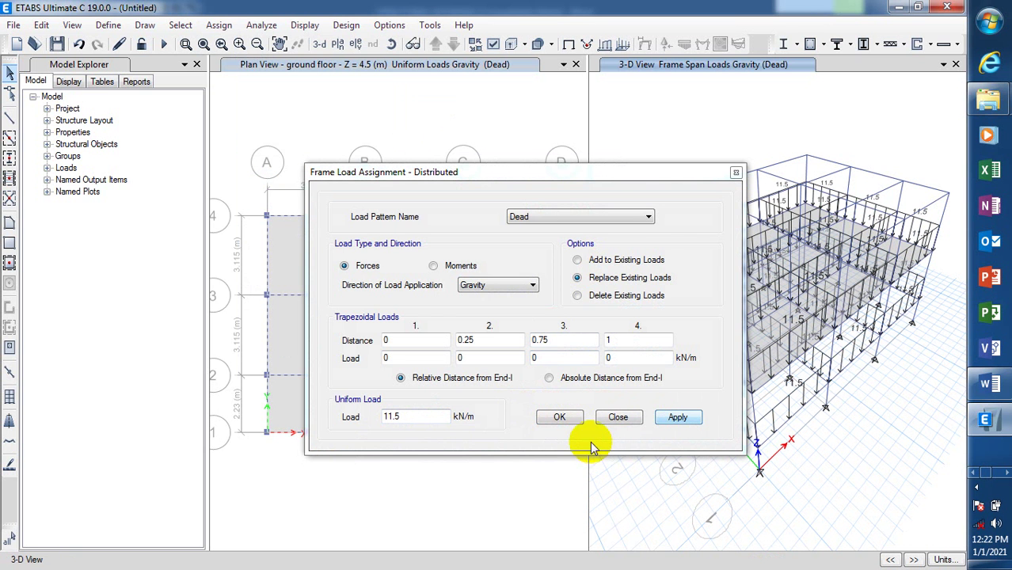
{"action": "left_click", "coordinate": [561, 418]}
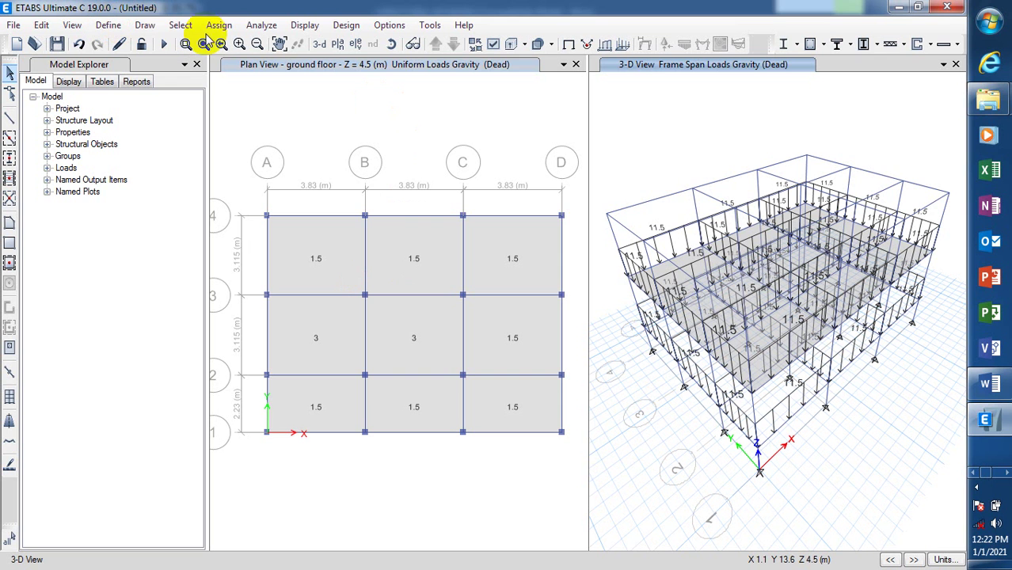
Review the defined load patterns and the load types available for them, keeping the definitions as they are.
{"action": "left_click", "coordinate": [110, 27]}
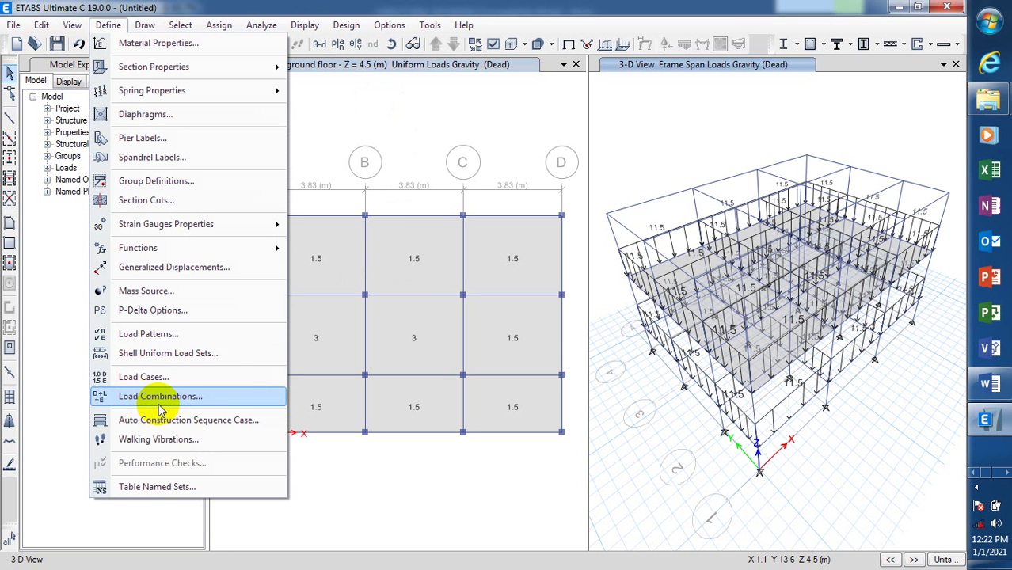
{"action": "left_click", "coordinate": [198, 335]}
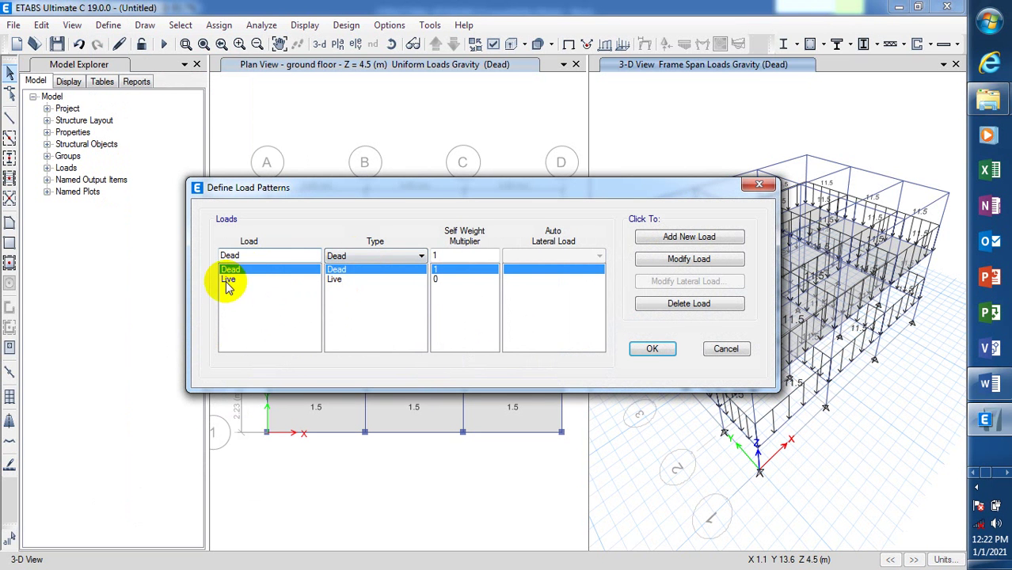
{"action": "left_click", "coordinate": [396, 257]}
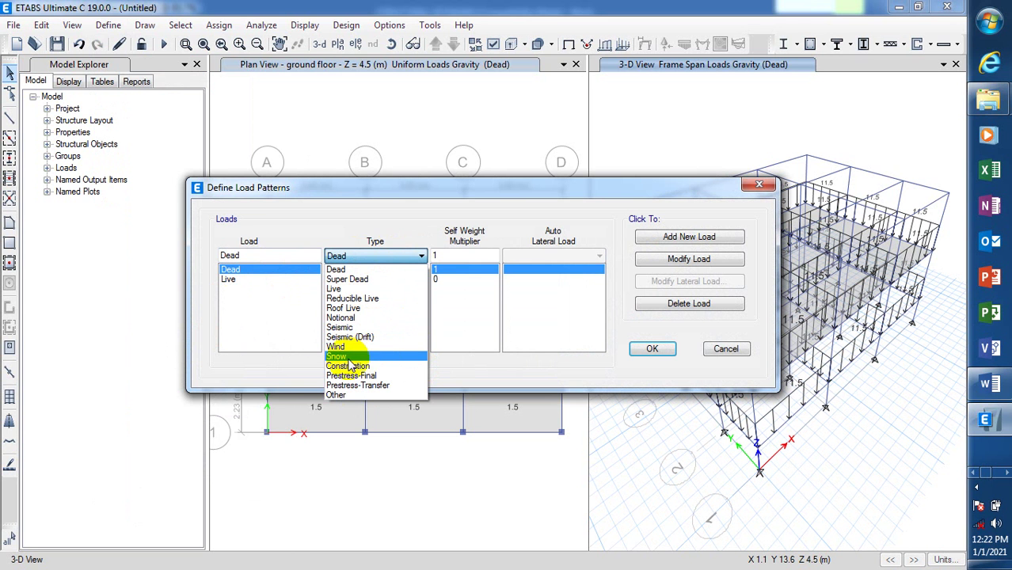
{"action": "left_click", "coordinate": [467, 315]}
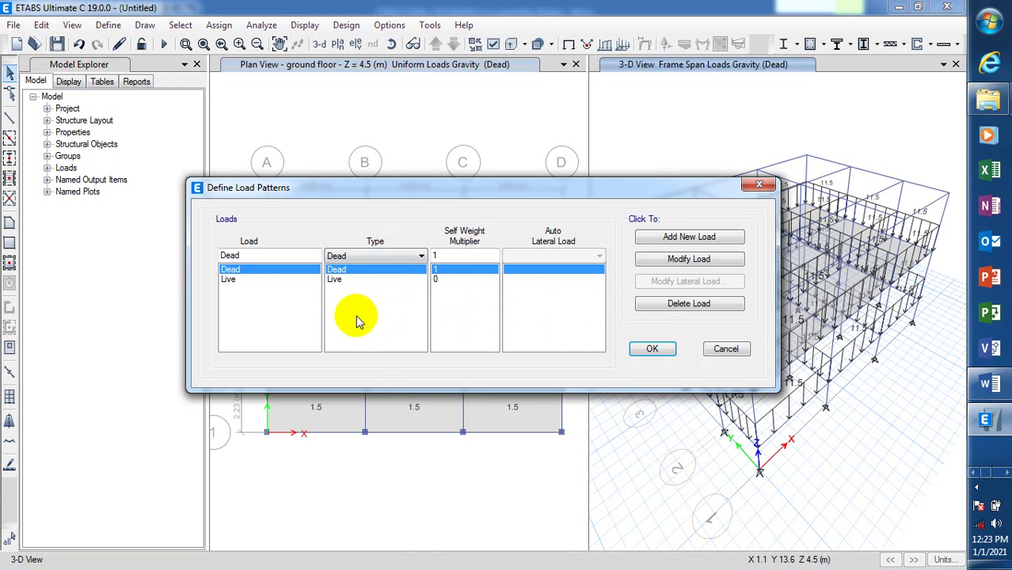
{"action": "left_click", "coordinate": [652, 350]}
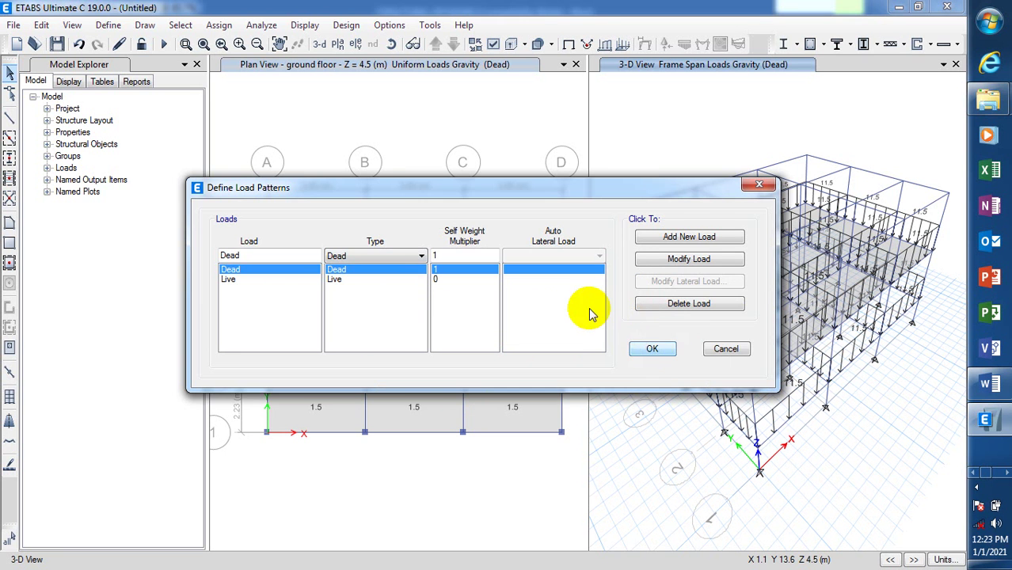
Add default design load combinations for composite beam, concrete frame and concrete slab design, converted to editable user combinations.
{"action": "left_click", "coordinate": [111, 26]}
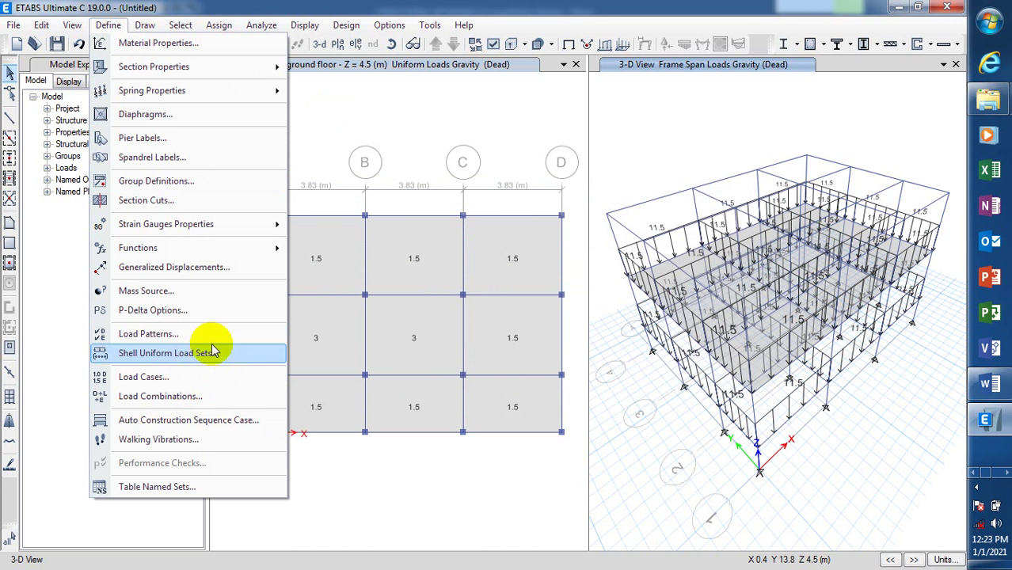
{"action": "left_click", "coordinate": [216, 398]}
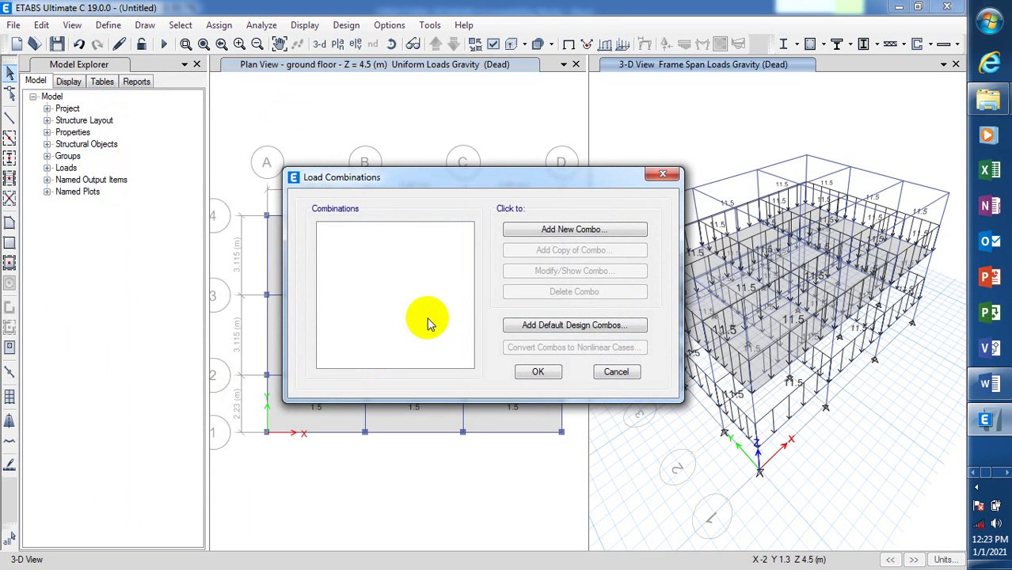
{"action": "left_click", "coordinate": [571, 328]}
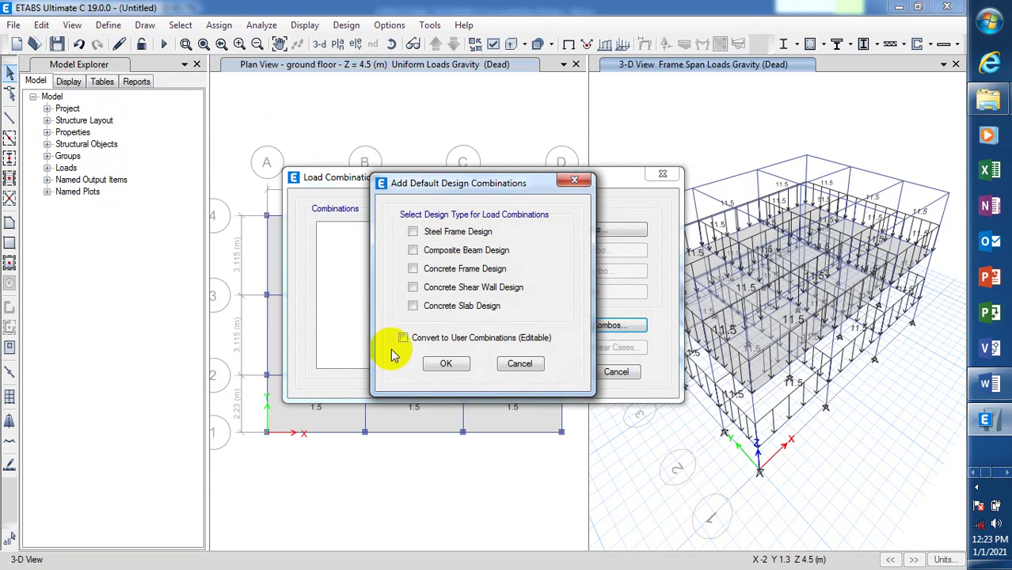
{"action": "left_click", "coordinate": [413, 250]}
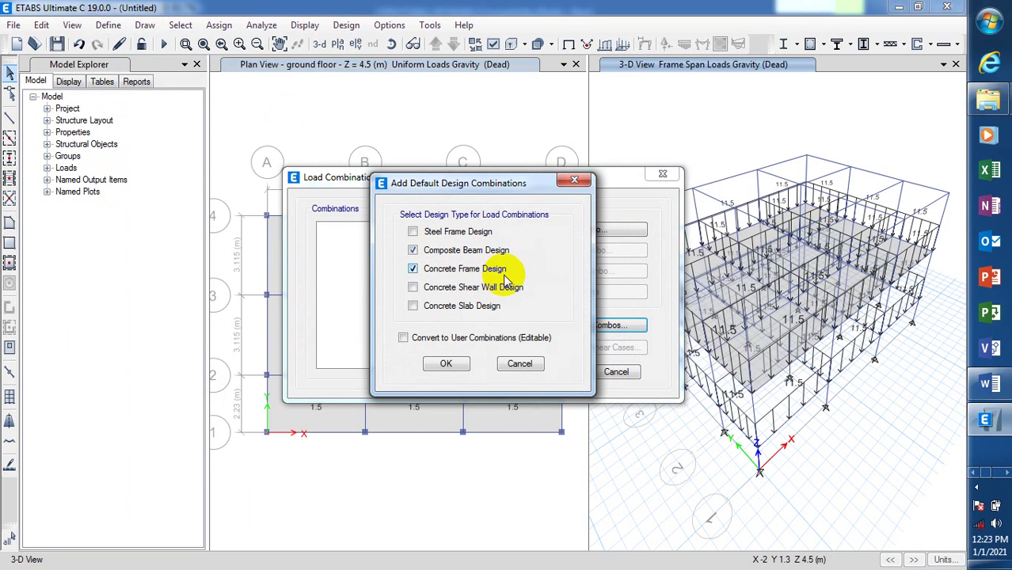
{"action": "left_click", "coordinate": [413, 308]}
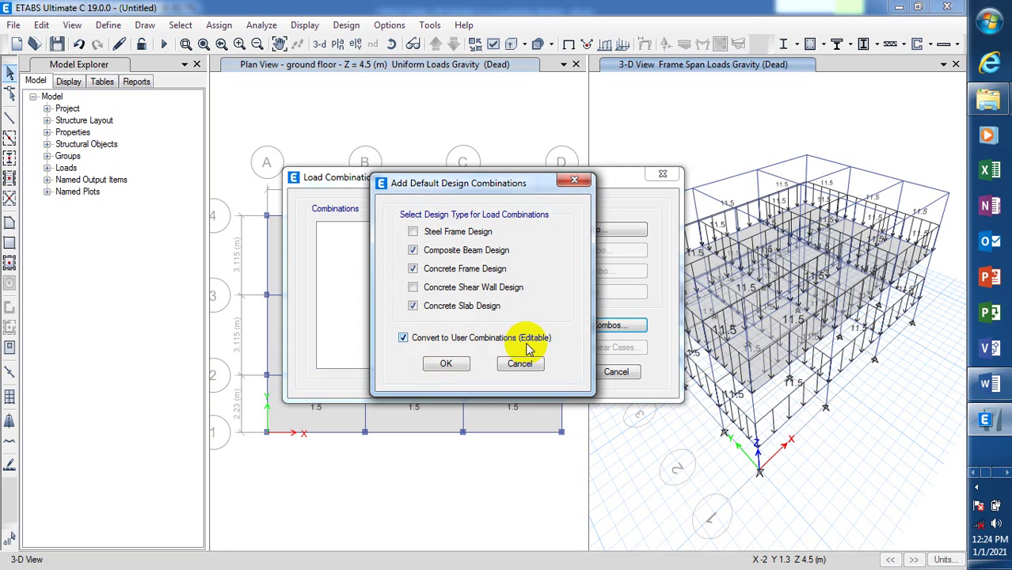
{"action": "left_click", "coordinate": [448, 365]}
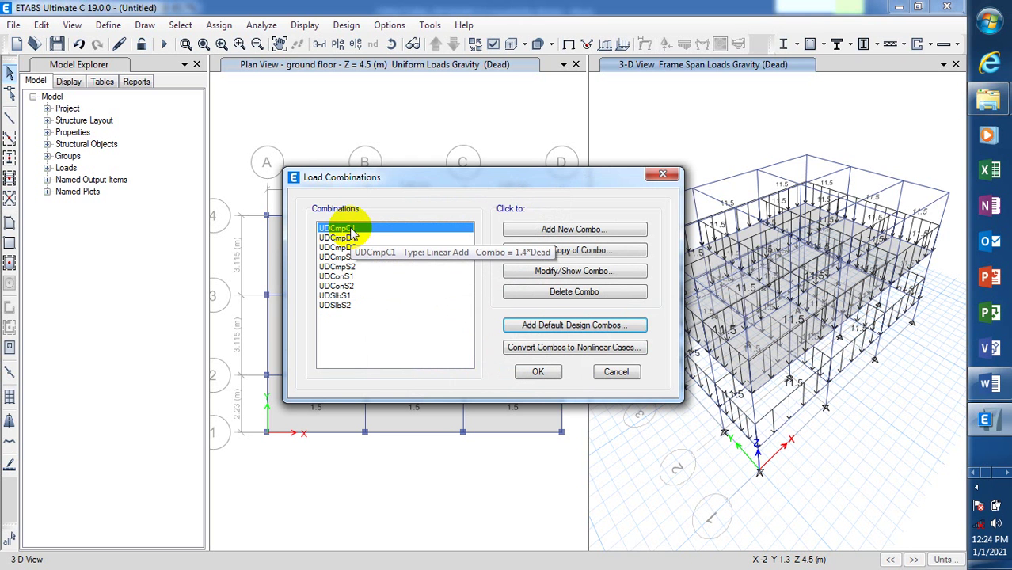
Rename the load combination UDCmpC1 as "1.4 DL".
{"action": "left_click", "coordinate": [578, 274]}
{"action": "left_click_drag", "start_coordinate": [523, 176], "coordinate": [428, 185]}
{"action": "type", "text": "1.4 DL"}
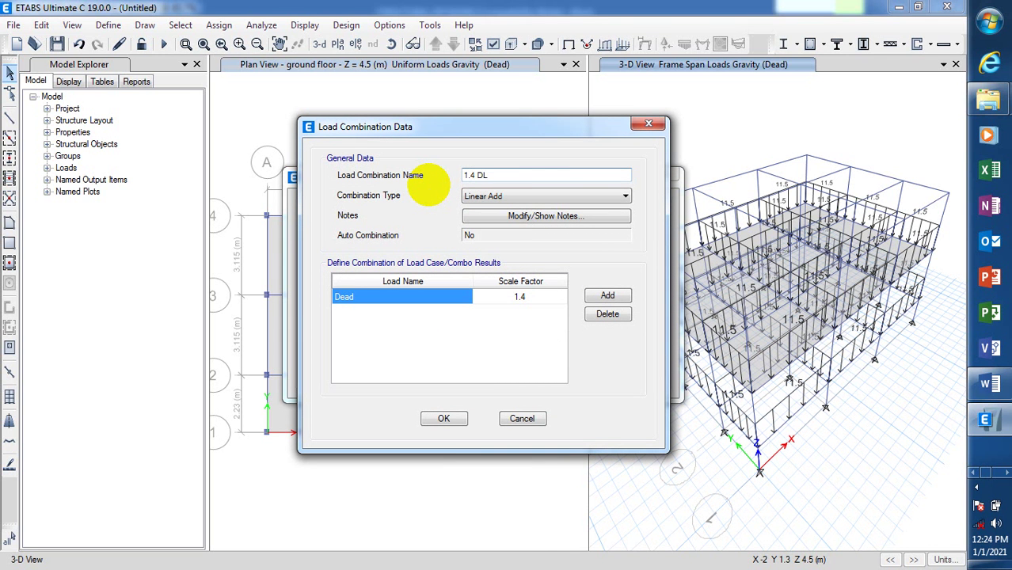
{"action": "left_click", "coordinate": [444, 417]}
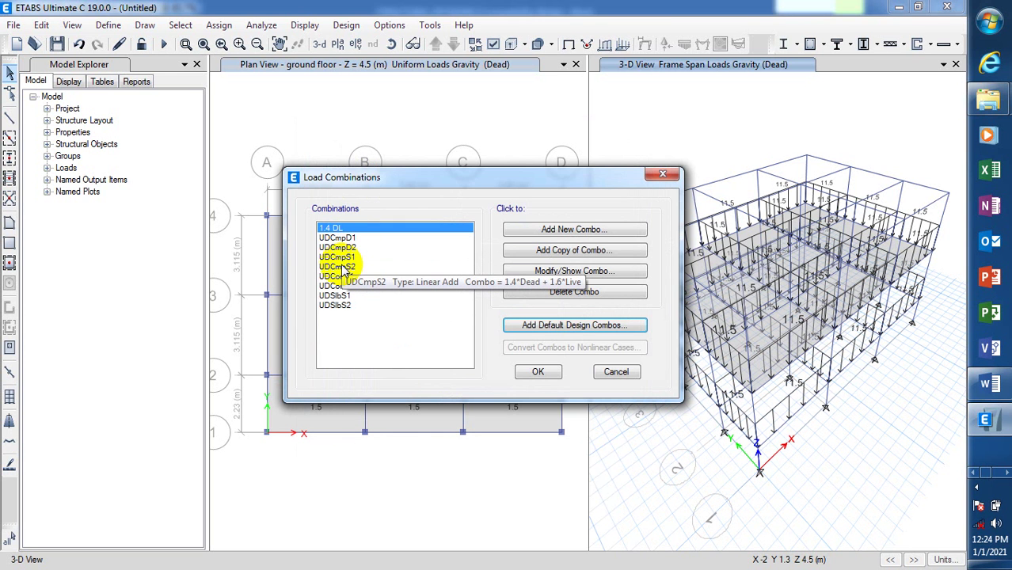
Rename the load combination UDCmpS2 as "1.4 DL + 1.6LL" and accept the list of load combinations.
{"action": "left_click", "coordinate": [342, 267]}
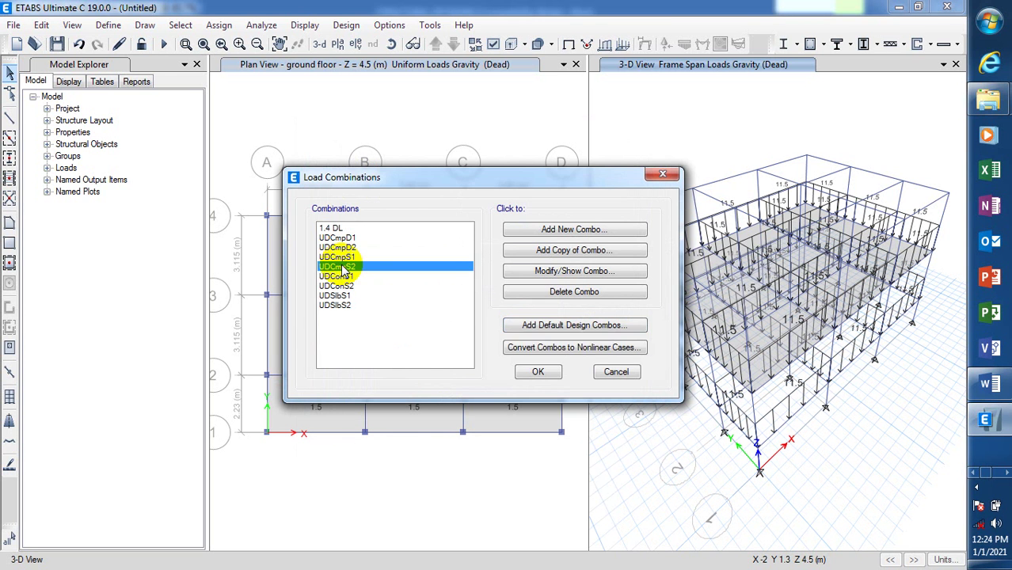
{"action": "left_click", "coordinate": [564, 271]}
{"action": "left_click_drag", "start_coordinate": [517, 175], "coordinate": [460, 195]}
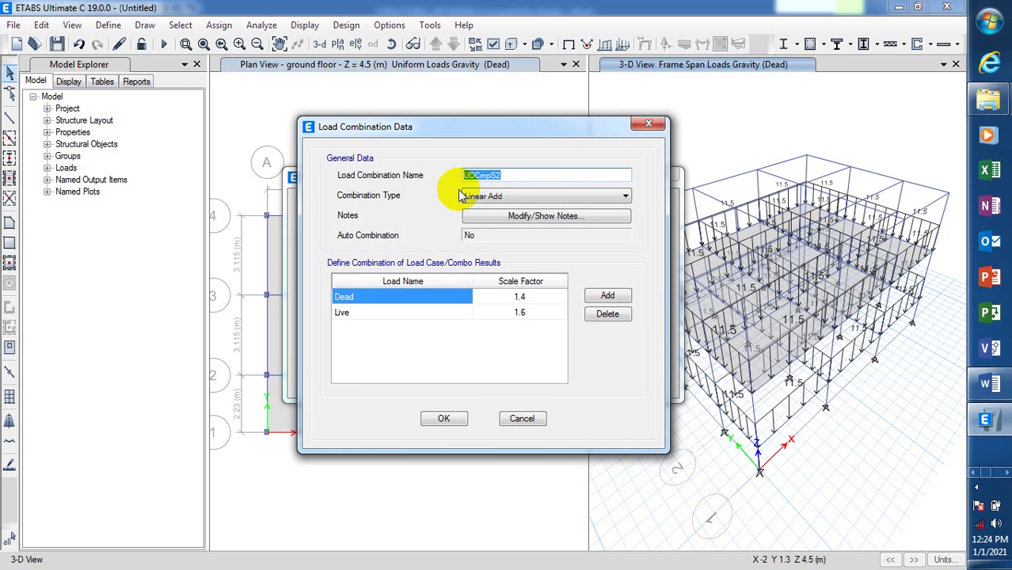
{"action": "type", "text": "DL + 1.6LL"}
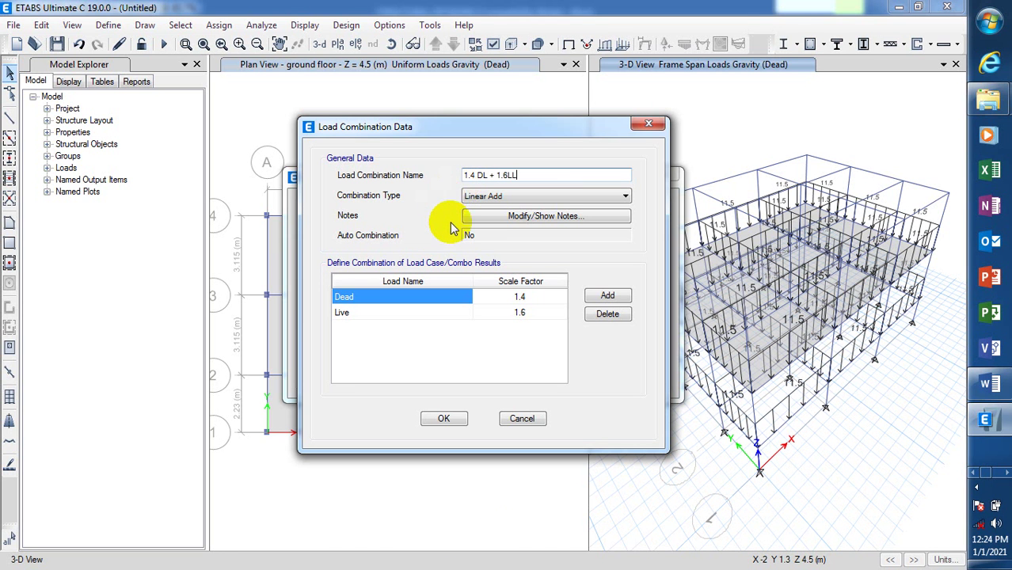
{"action": "left_click", "coordinate": [442, 418]}
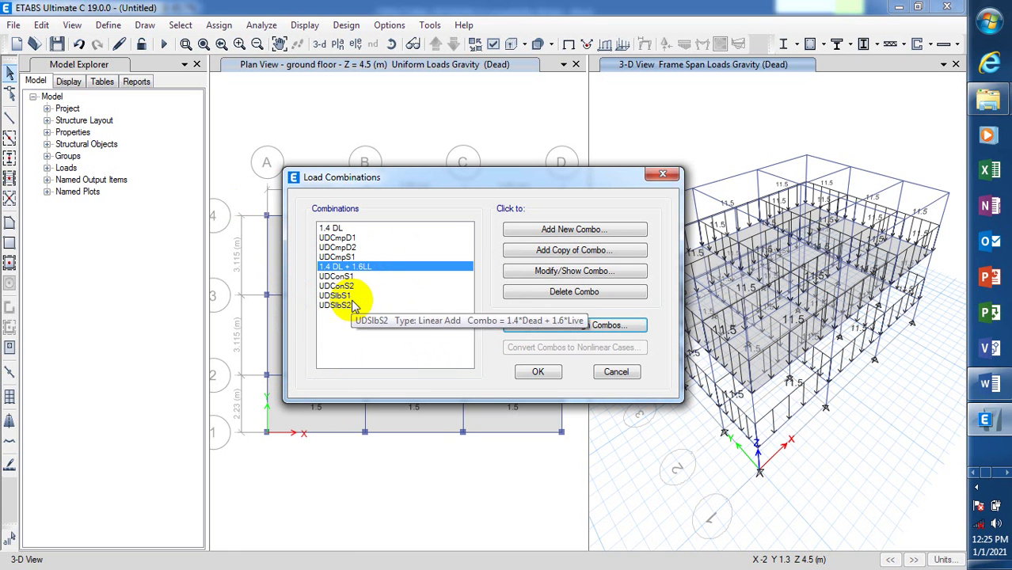
{"action": "left_click", "coordinate": [541, 373]}
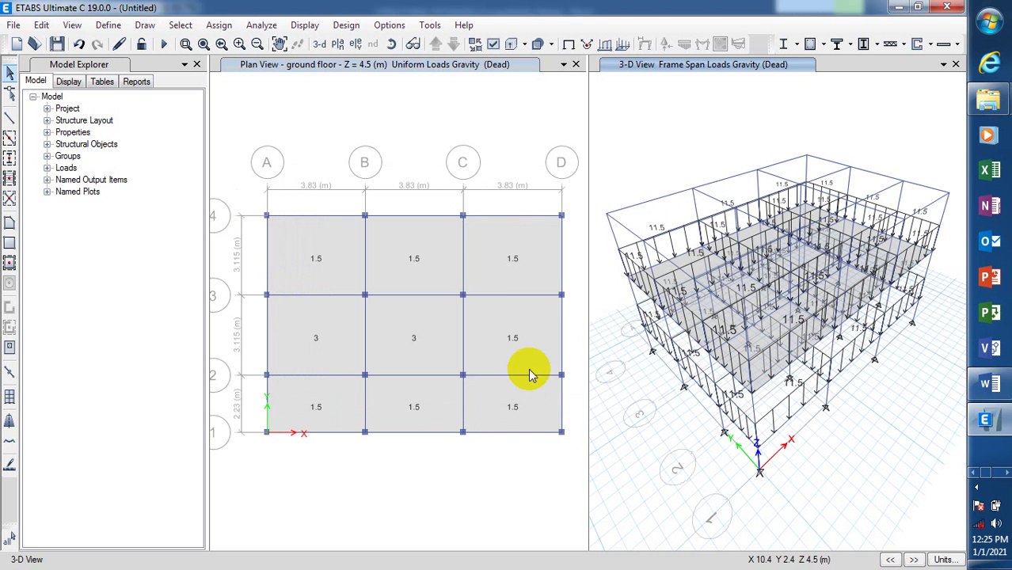
Set the approximate maximum mesh size for the automatic meshing of floor slabs to 1 m.
{"action": "left_click", "coordinate": [115, 29]}
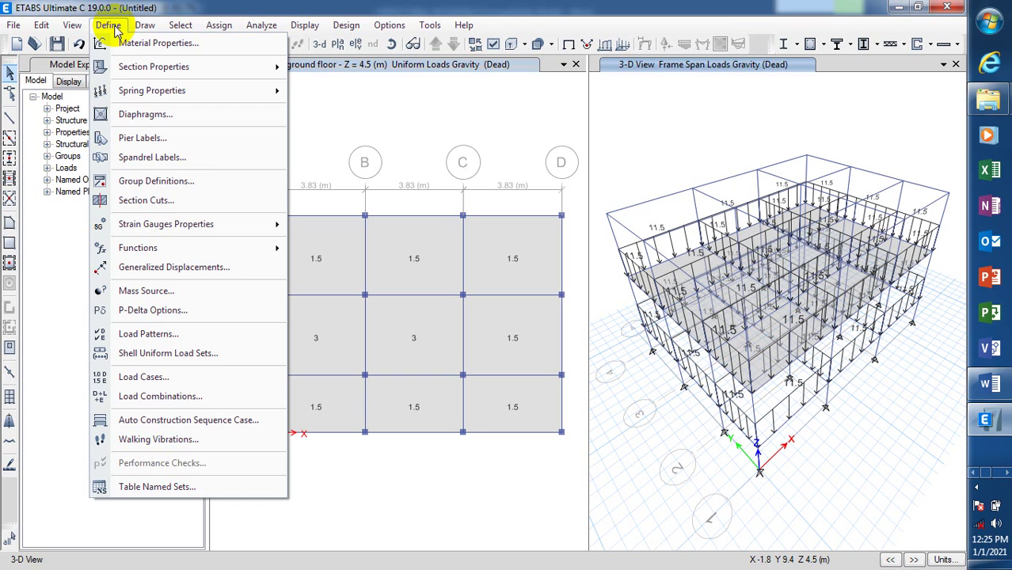
{"action": "left_click", "coordinate": [116, 29]}
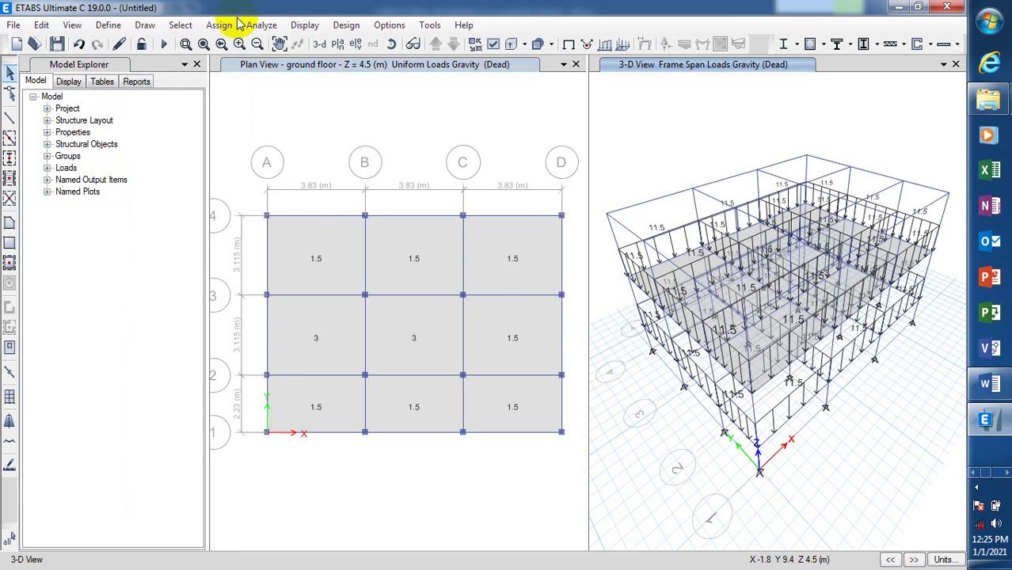
{"action": "left_click", "coordinate": [257, 28]}
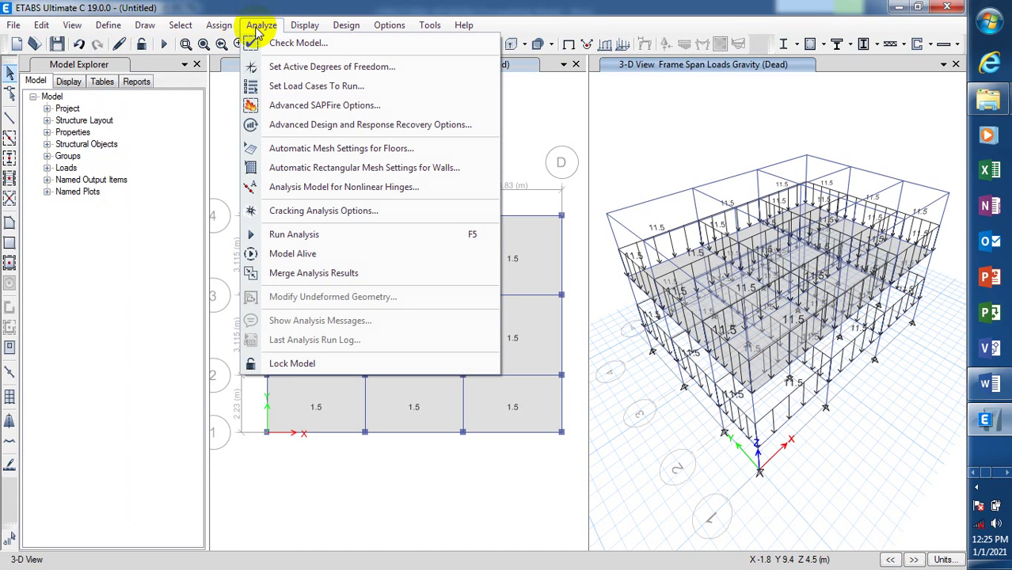
{"action": "left_click", "coordinate": [340, 153]}
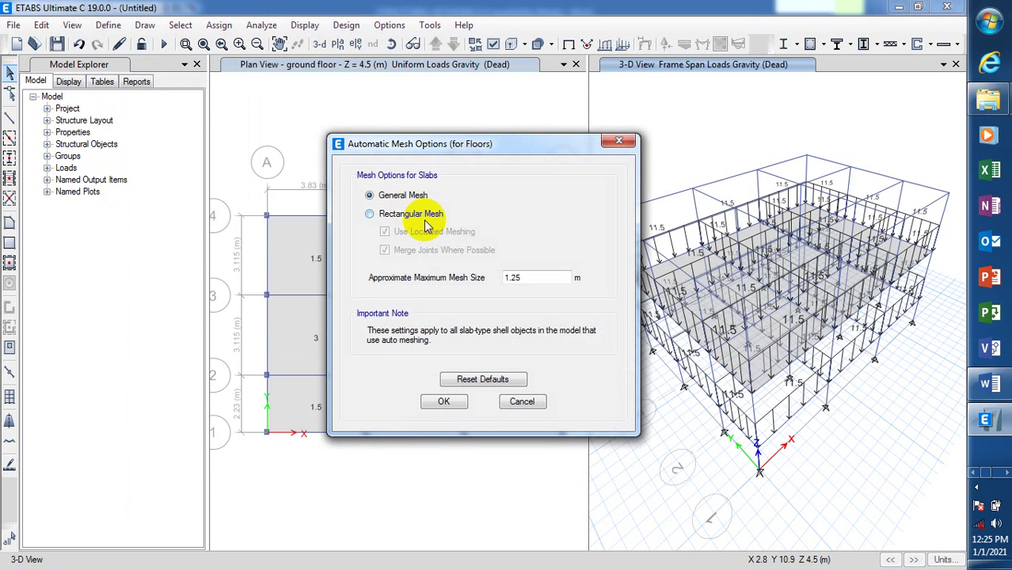
{"action": "left_click", "coordinate": [536, 280]}
{"action": "key", "text": "BackSpace"}
{"action": "key", "text": "BackSpace"}
{"action": "key", "text": "BackSpace"}
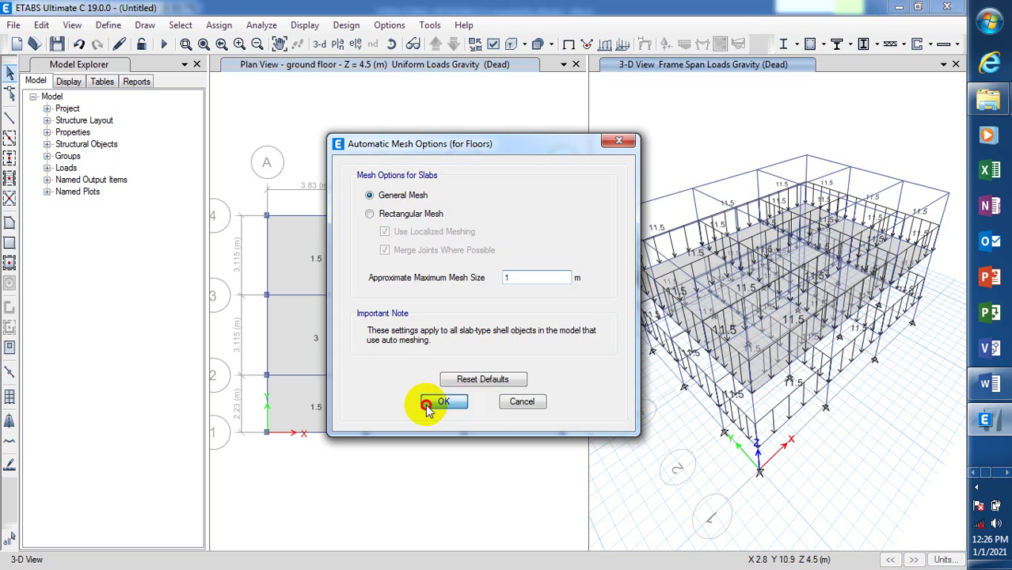
{"action": "left_click", "coordinate": [434, 402]}
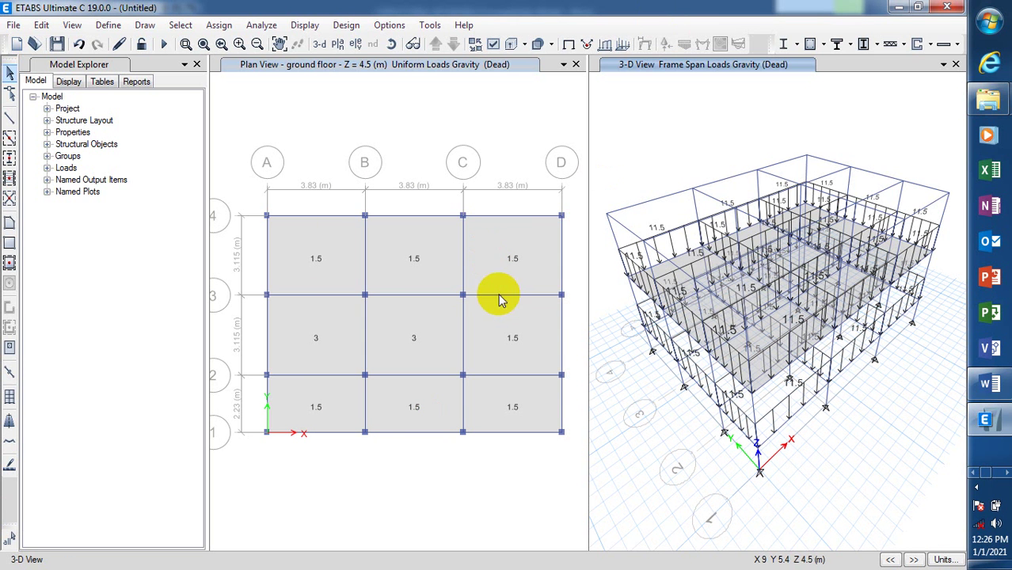
Run the model check with all of its check options selected and dismiss the resulting report.
{"action": "left_click", "coordinate": [421, 208]}
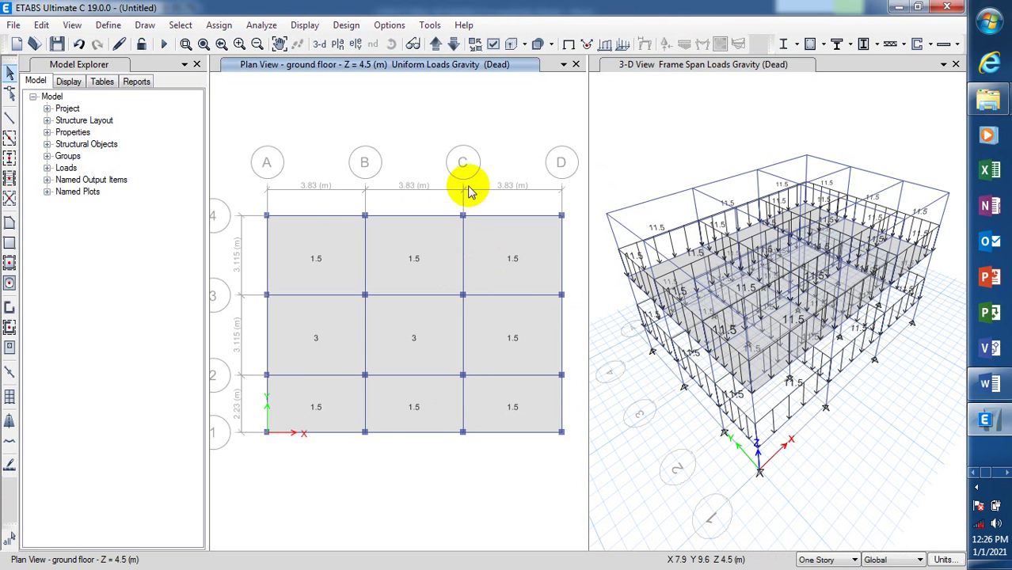
{"action": "left_click", "coordinate": [430, 253]}
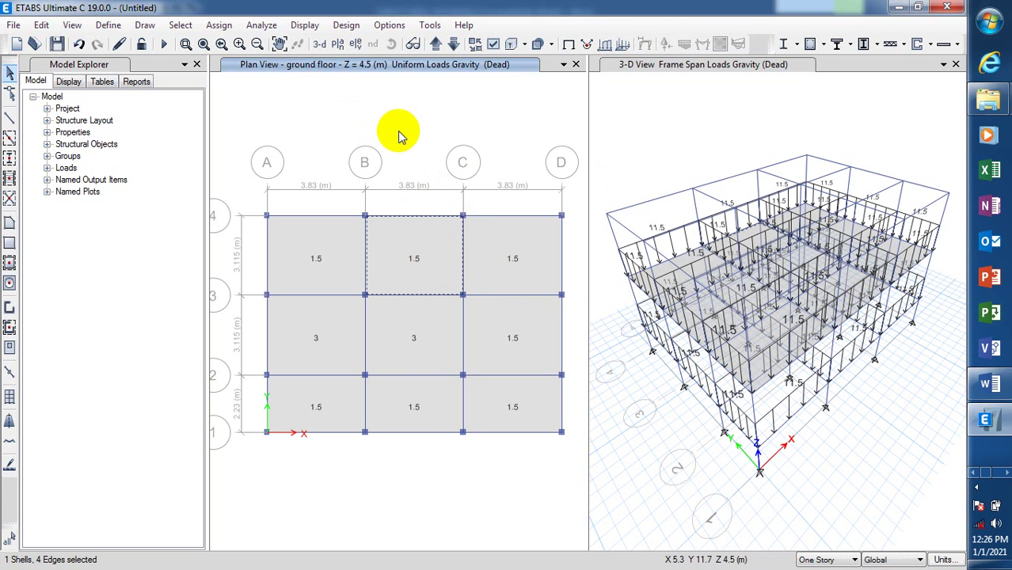
{"action": "left_click", "coordinate": [261, 25]}
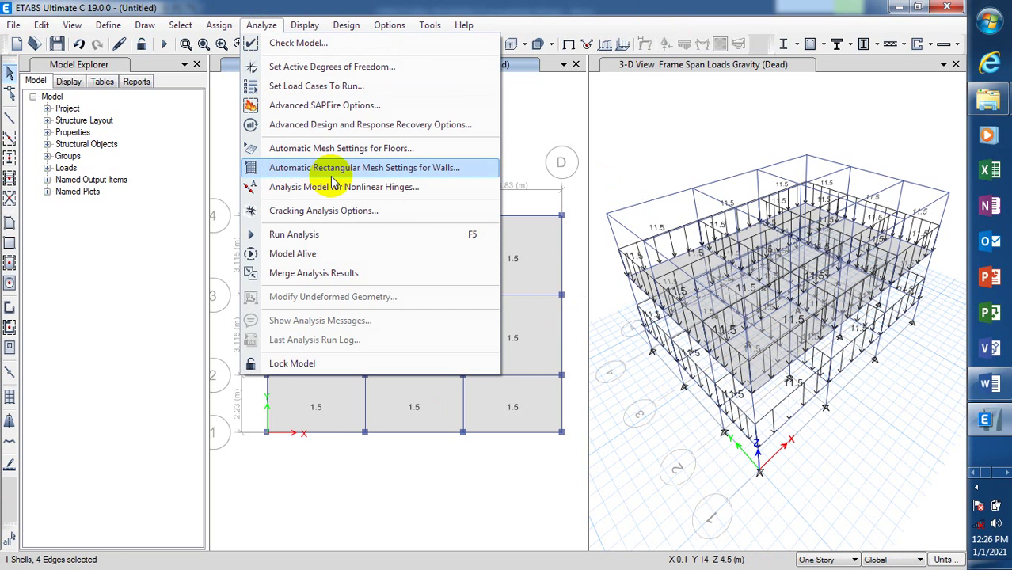
{"action": "left_click", "coordinate": [343, 45]}
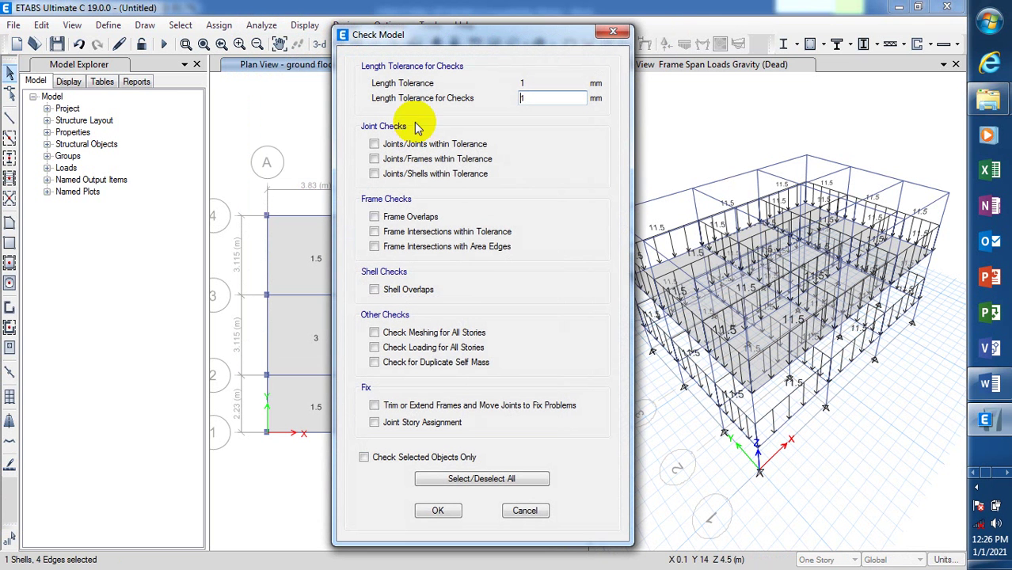
{"action": "left_click", "coordinate": [449, 483]}
{"action": "left_click", "coordinate": [437, 511]}
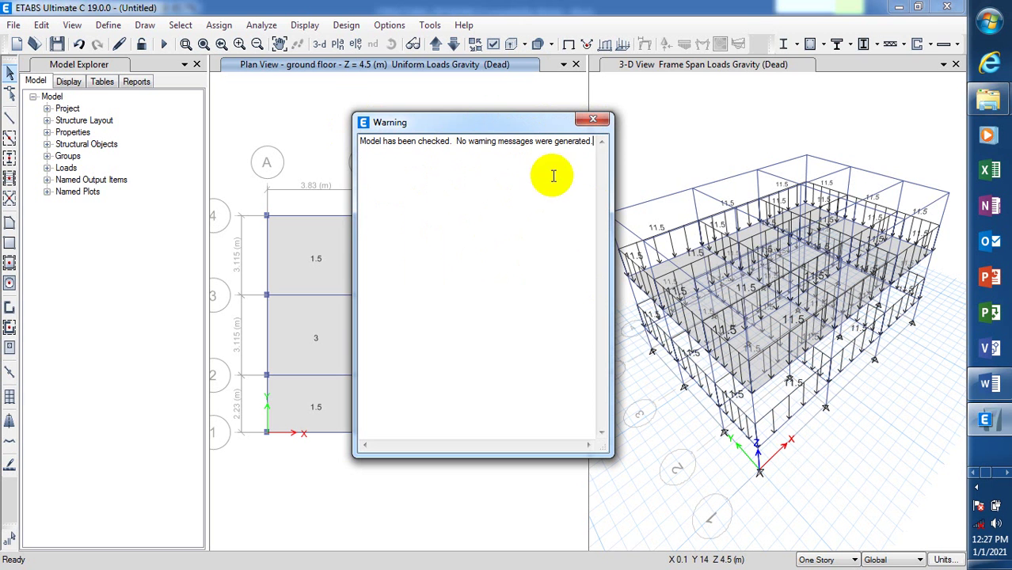
{"action": "left_click", "coordinate": [592, 122]}
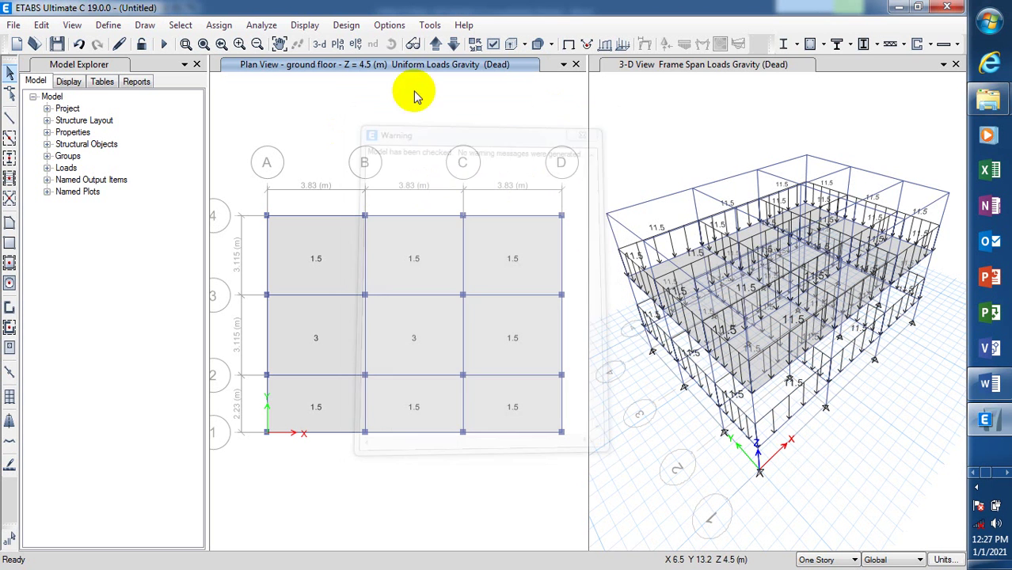
Run the analysis, saving the model on the Desktop as "ETABS 19".
{"action": "left_click", "coordinate": [264, 26]}
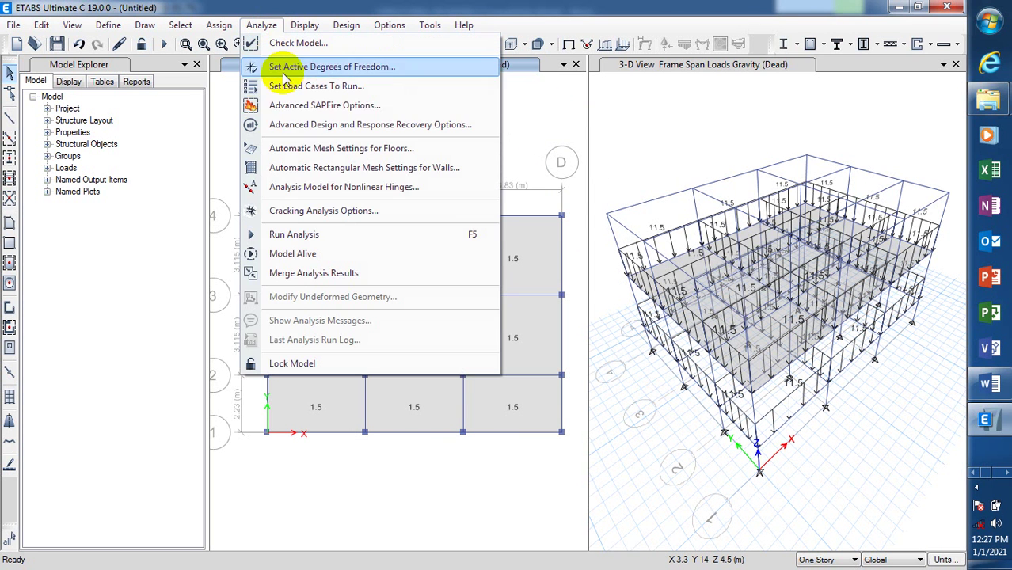
{"action": "left_click", "coordinate": [326, 235]}
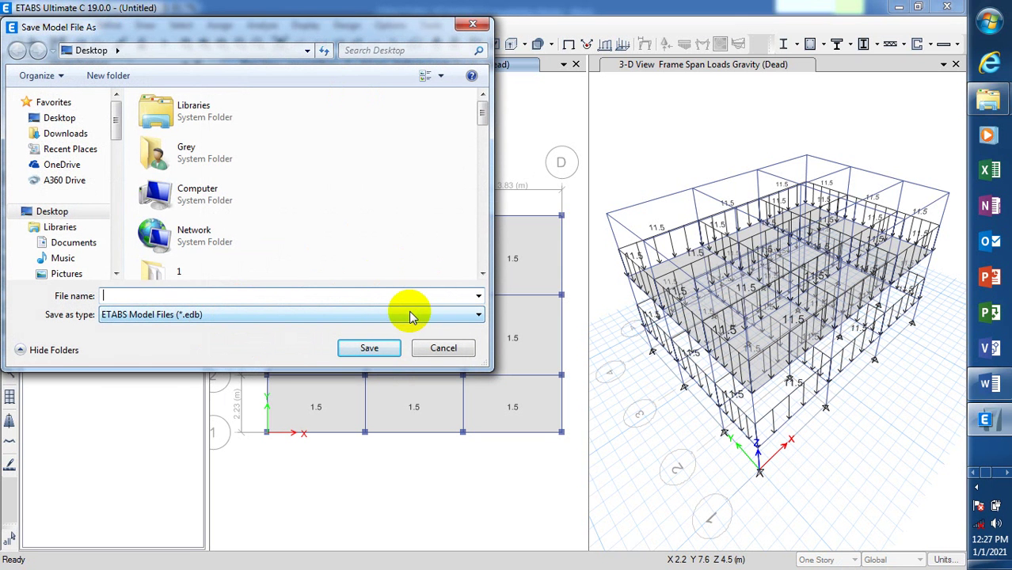
{"action": "type", "text": "ET"}
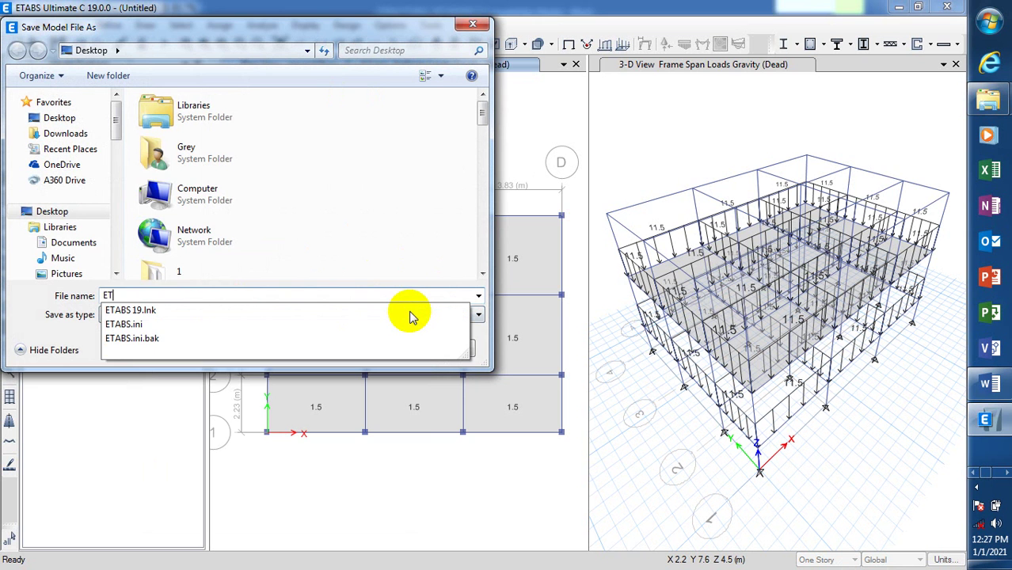
{"action": "type", "text": "ABS 19"}
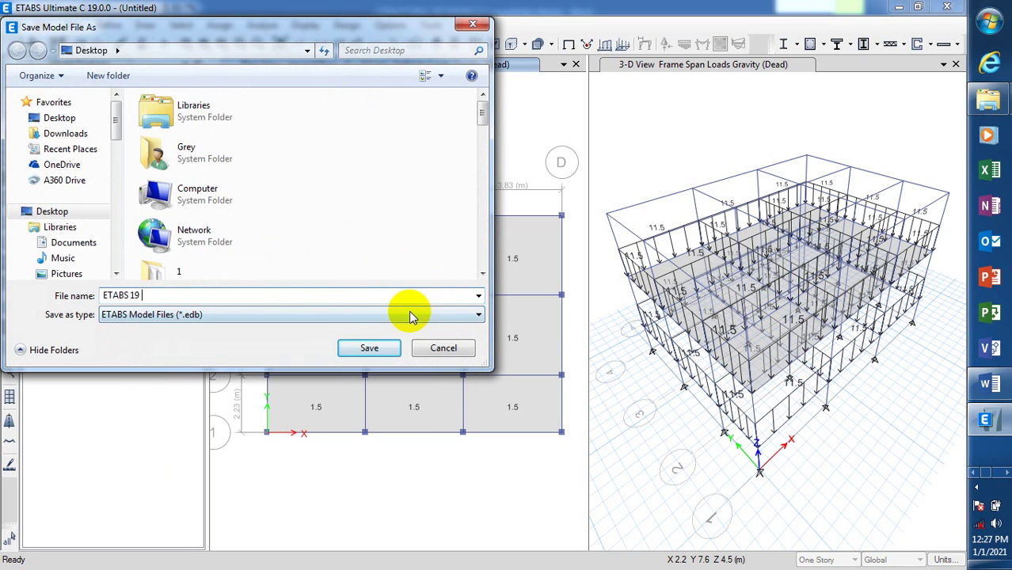
{"action": "left_click", "coordinate": [371, 348]}
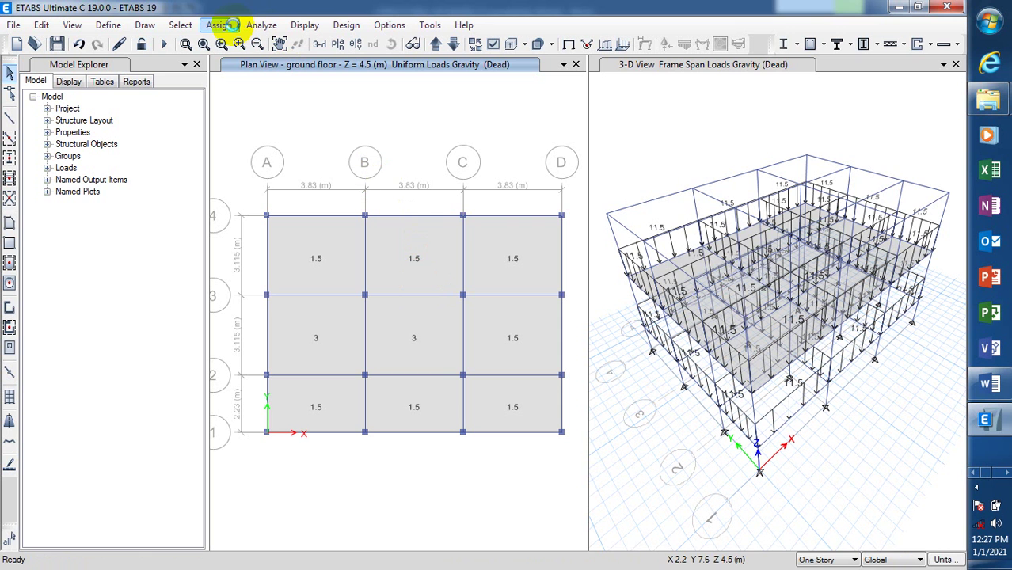
{"action": "key", "text": "F5"}
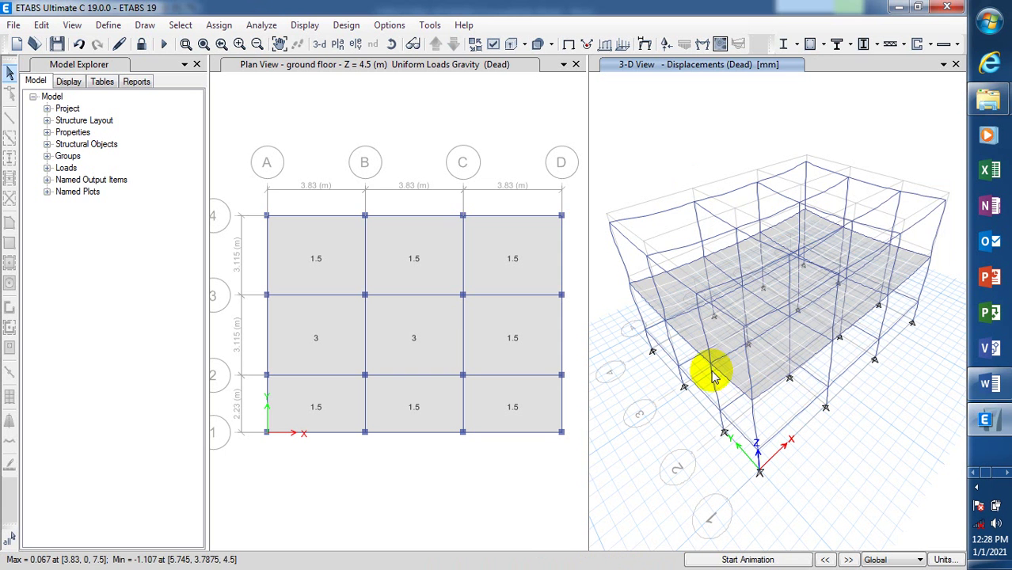
Display the deformed shape of the building in the 3-D view for the load combination "1.4 DL + 1.6LL".
{"action": "mouse_move", "coordinate": [710, 367]}
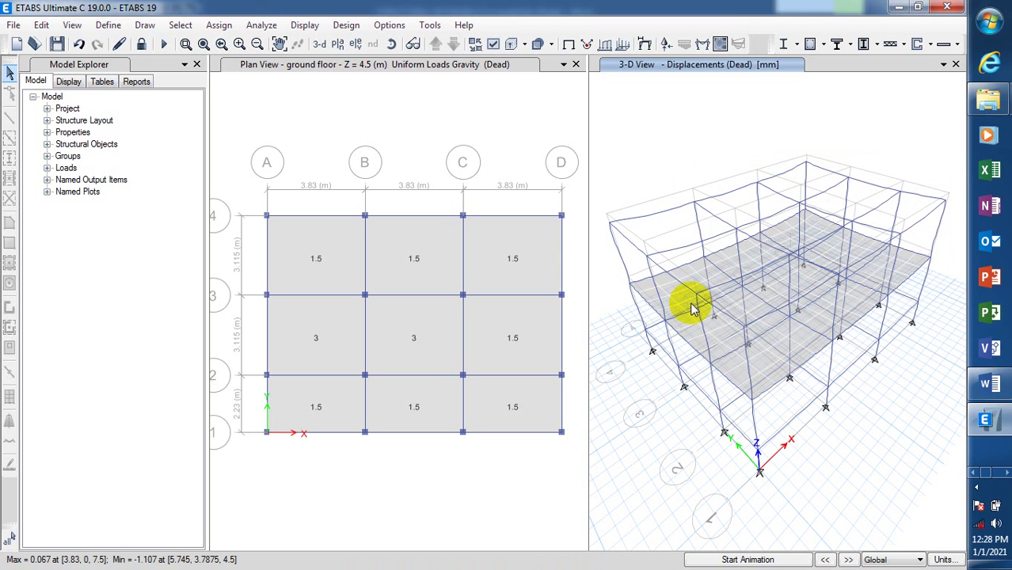
{"action": "left_click", "coordinate": [645, 46]}
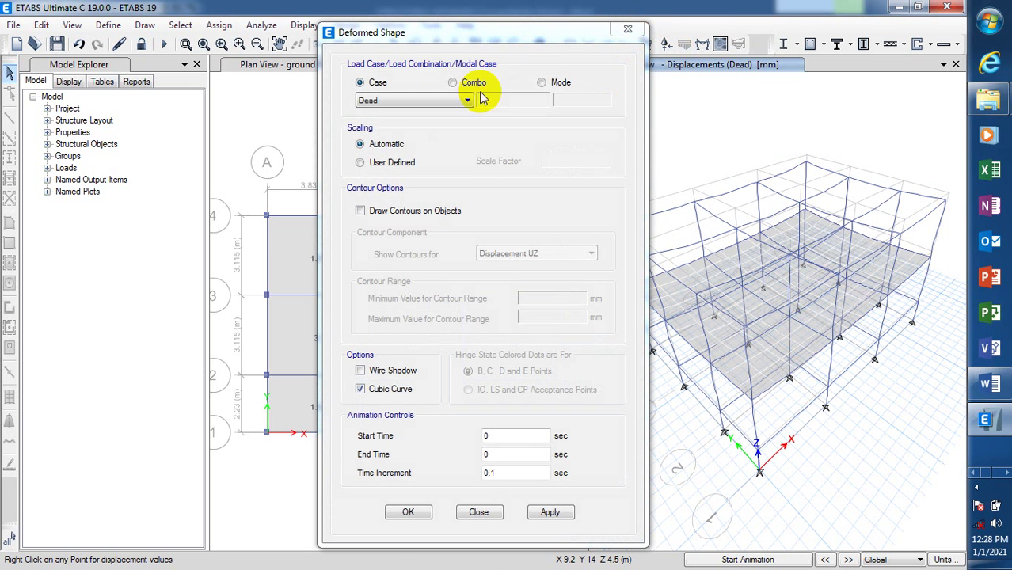
{"action": "left_click", "coordinate": [452, 83]}
{"action": "left_click", "coordinate": [457, 102]}
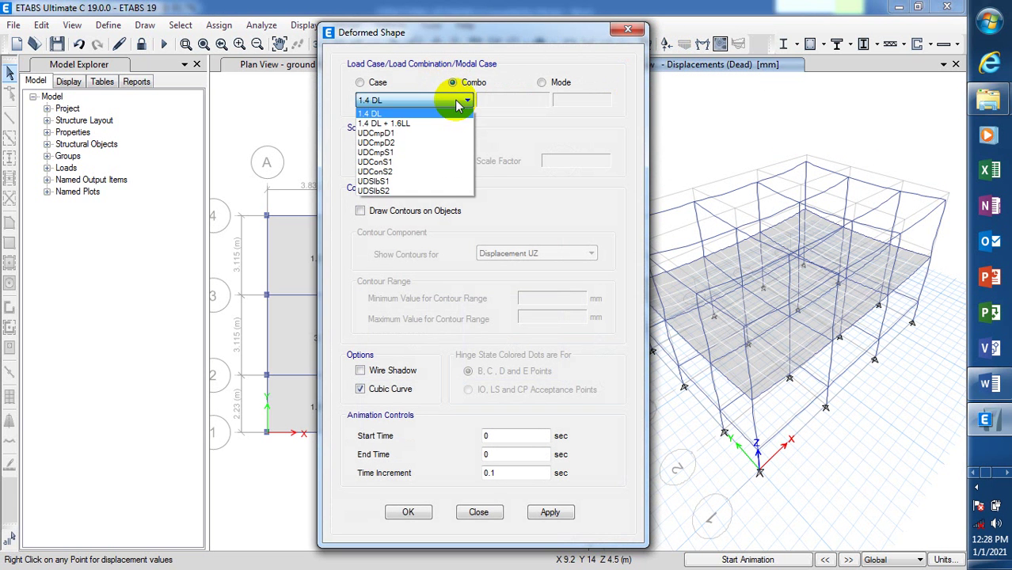
{"action": "left_click", "coordinate": [425, 129]}
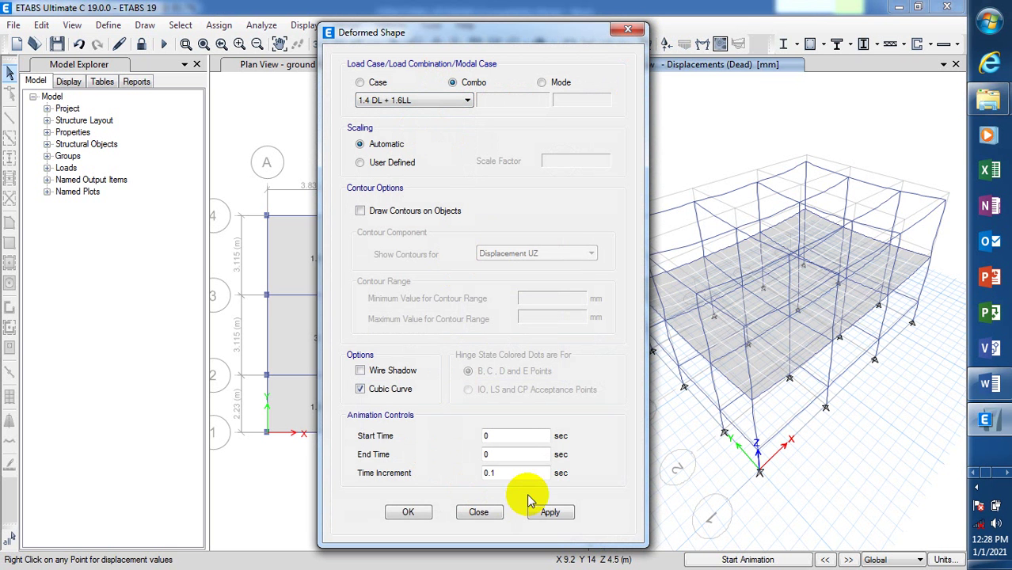
{"action": "left_click", "coordinate": [547, 512]}
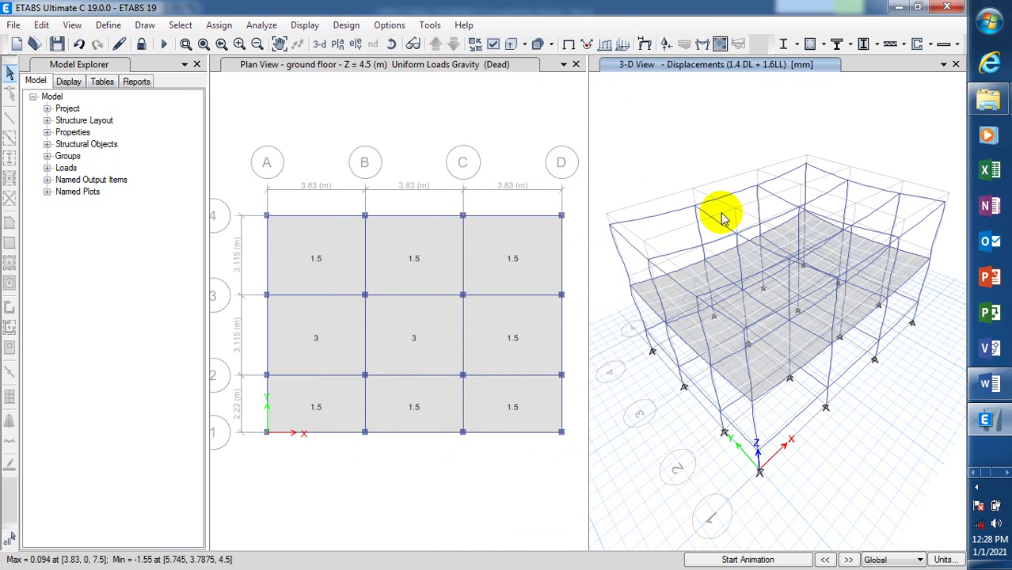
Display the frames' Shear 2-2 diagram and the Moment 3-3 diagram in the 3-D view for the Dead load case.
{"action": "left_click", "coordinate": [707, 44]}
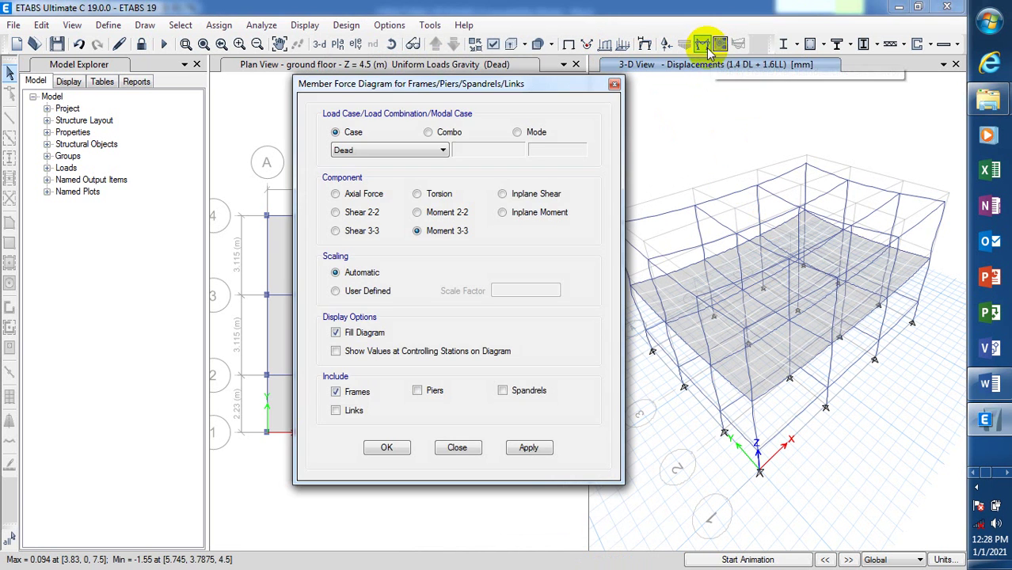
{"action": "left_click", "coordinate": [337, 214]}
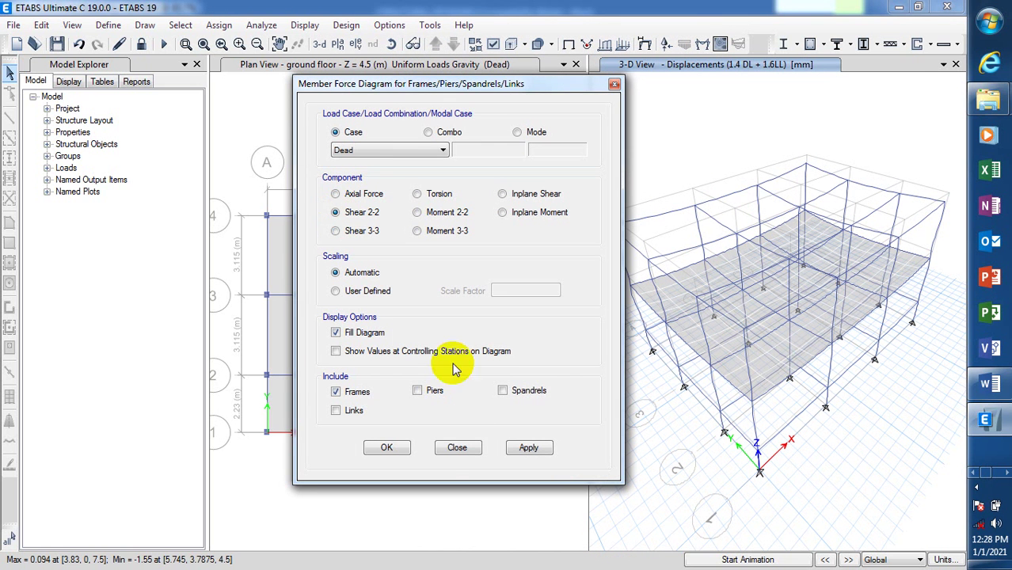
{"action": "left_click", "coordinate": [528, 448]}
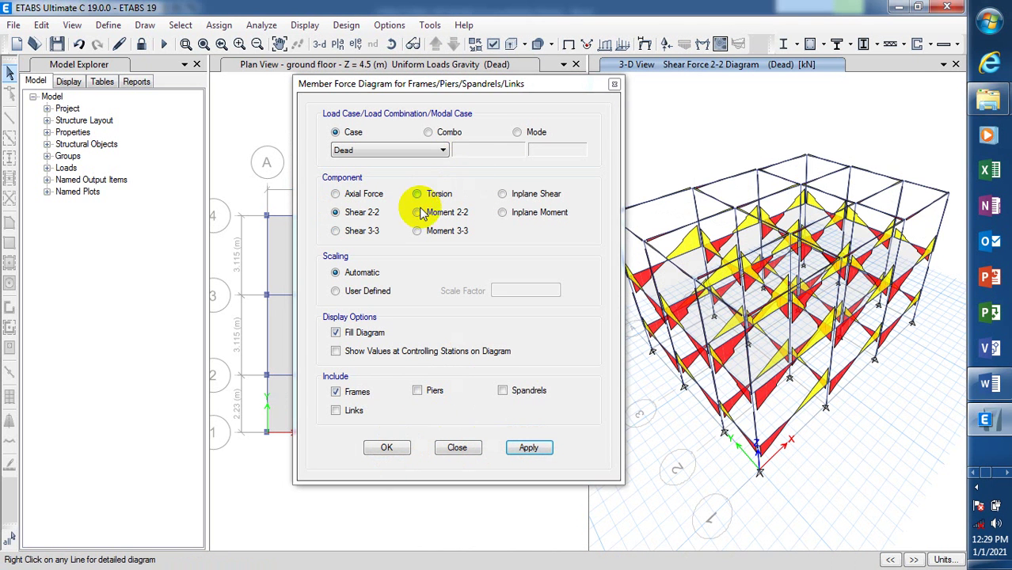
{"action": "left_click", "coordinate": [428, 231]}
{"action": "left_click", "coordinate": [528, 447]}
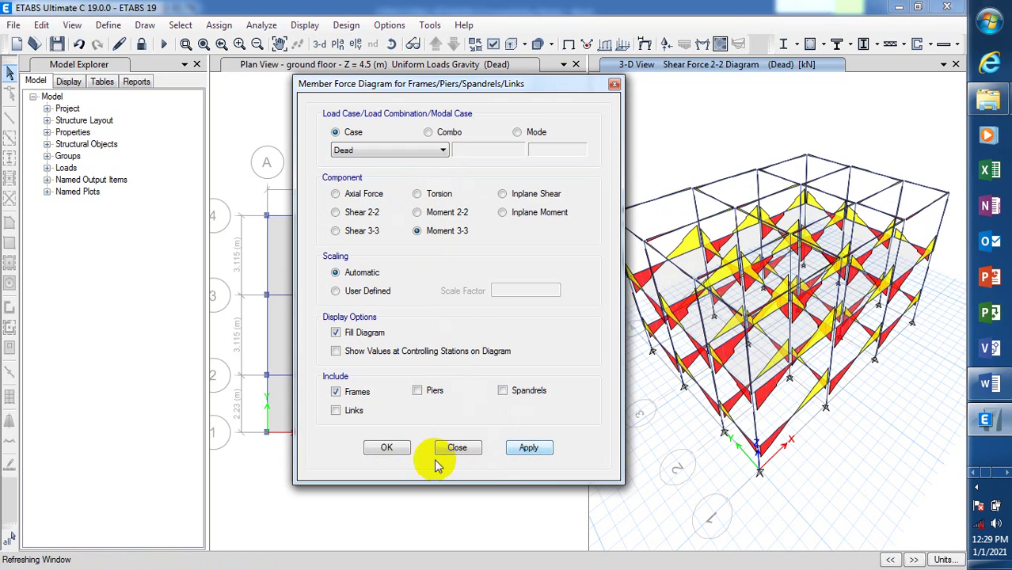
{"action": "left_click", "coordinate": [386, 448]}
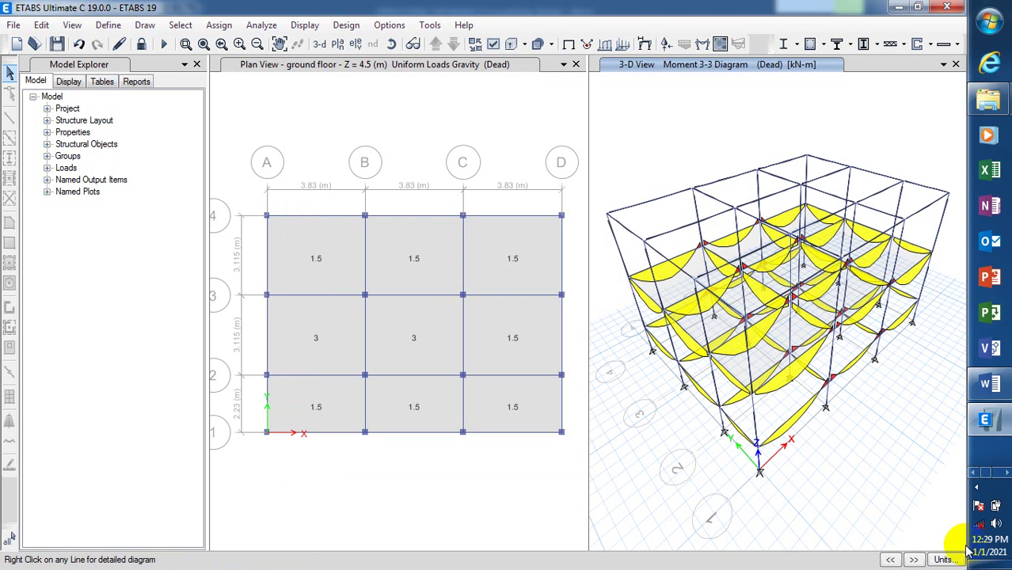
{"action": "left_click", "coordinate": [977, 489]}
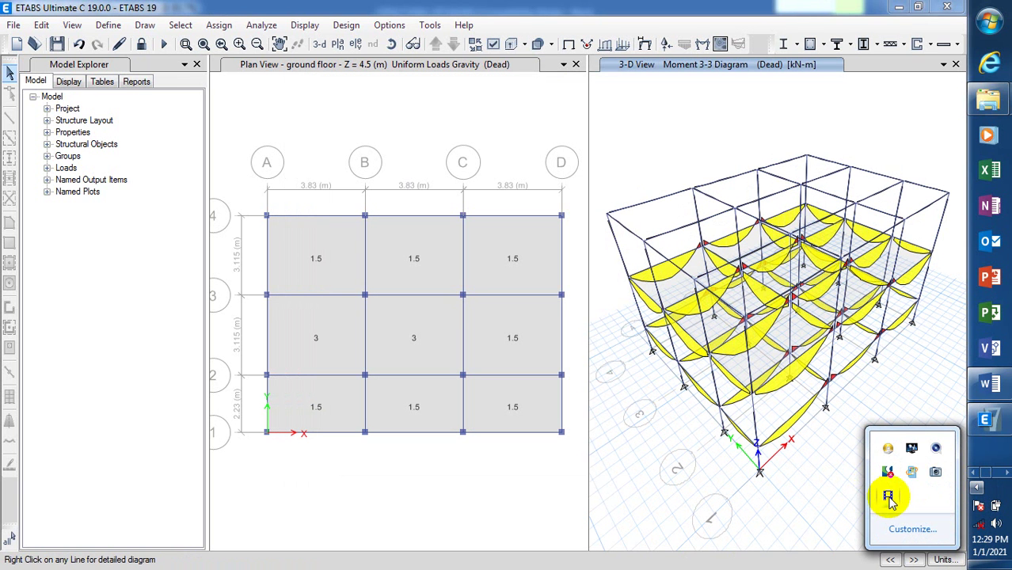